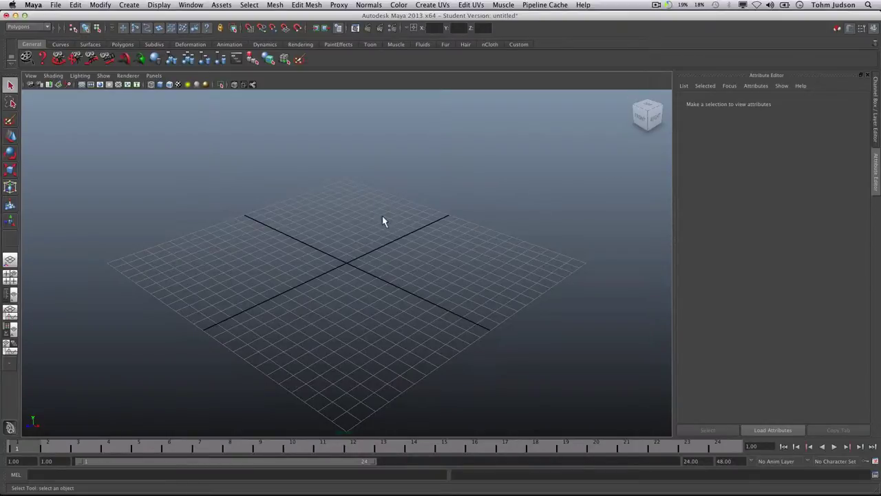
# In the Project Window, define a new project called Solar_System and point its location to the Desktop
pyautogui.click(55, 4)
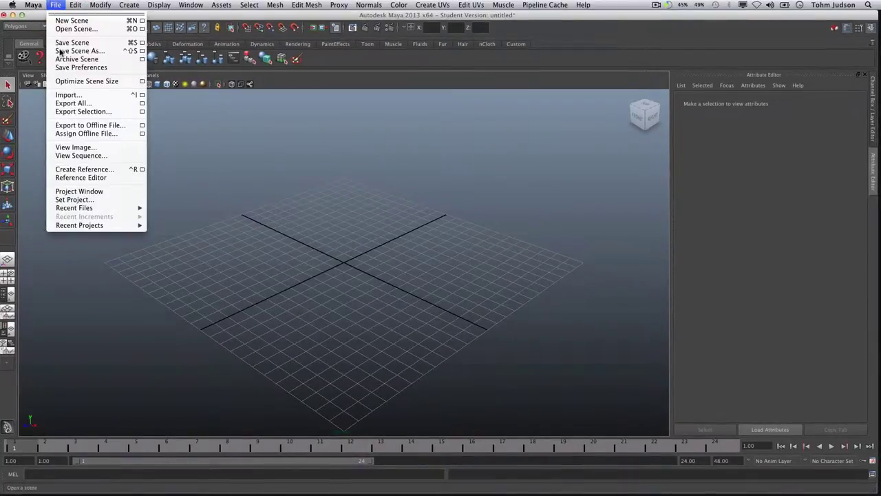
pyautogui.click(110, 191)
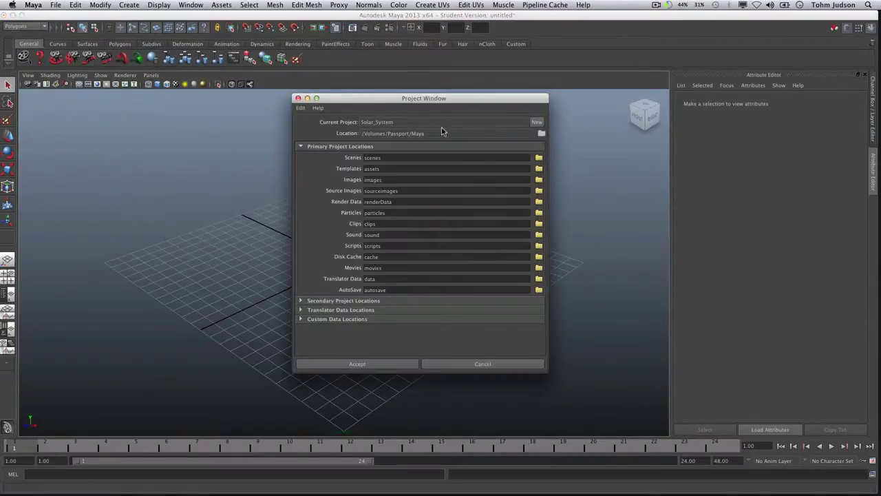
pyautogui.click(538, 123)
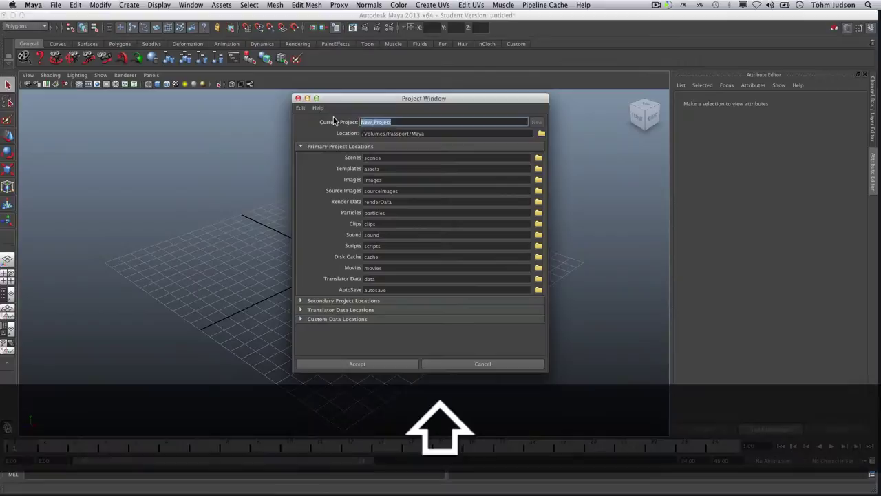
pyautogui.write('Solar_System')
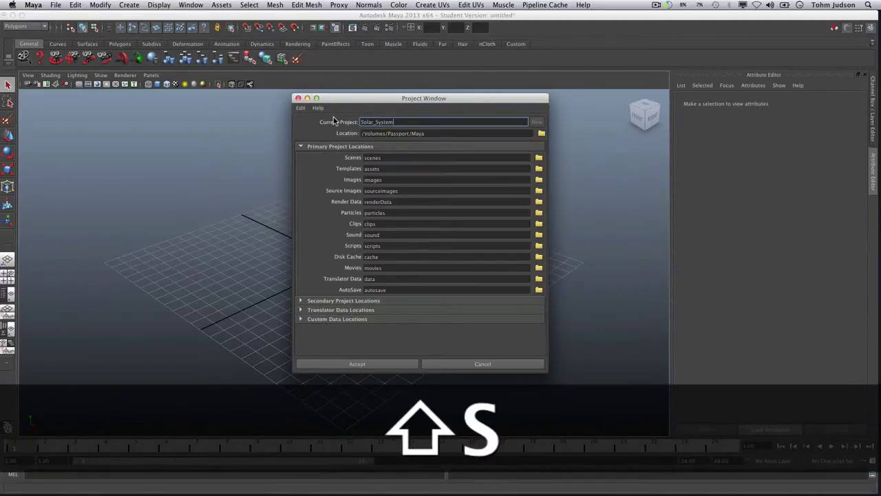
pyautogui.click(542, 133)
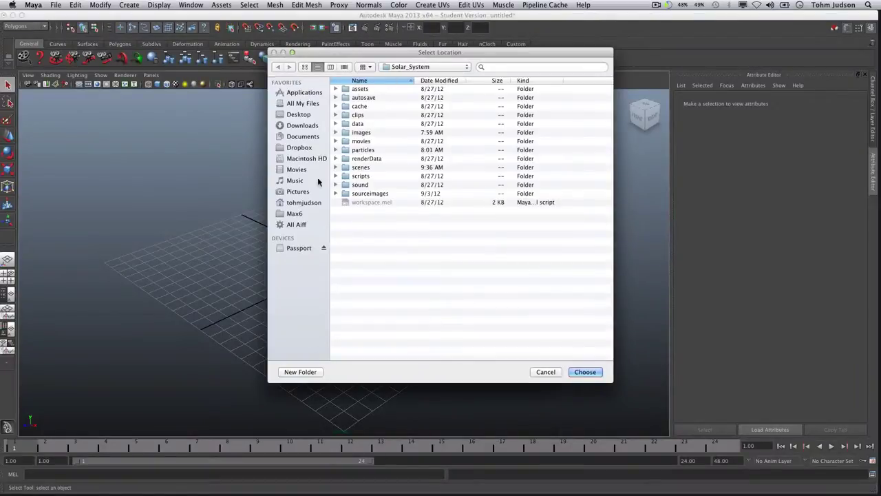
pyautogui.click(303, 113)
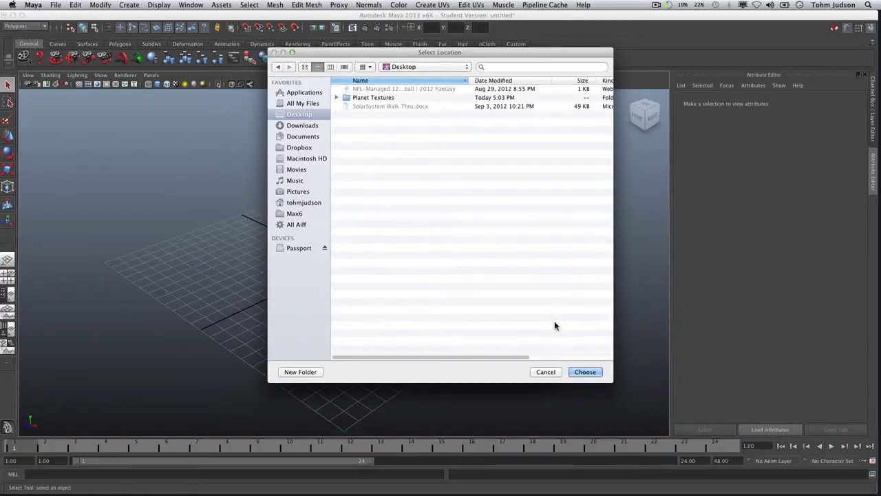
pyautogui.click(591, 372)
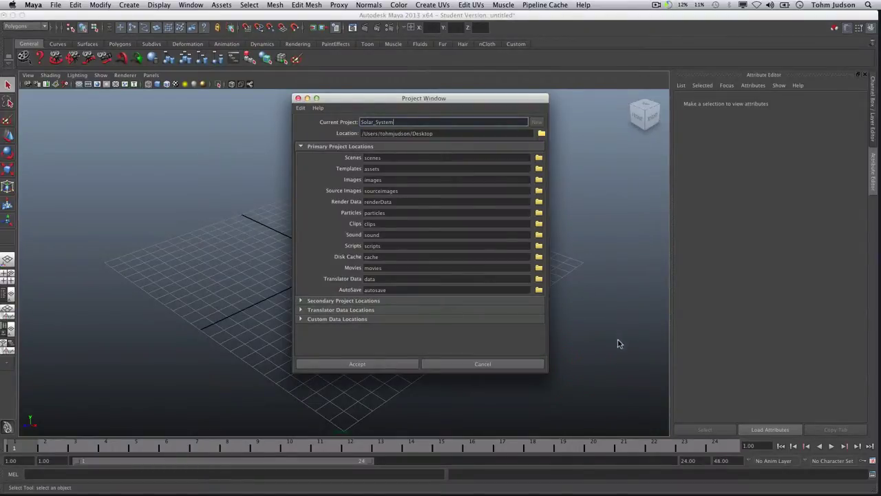
# Accept the Solar_System project and start a new empty scene without saving the old one
pyautogui.click(368, 368)
pyautogui.click(56, 5)
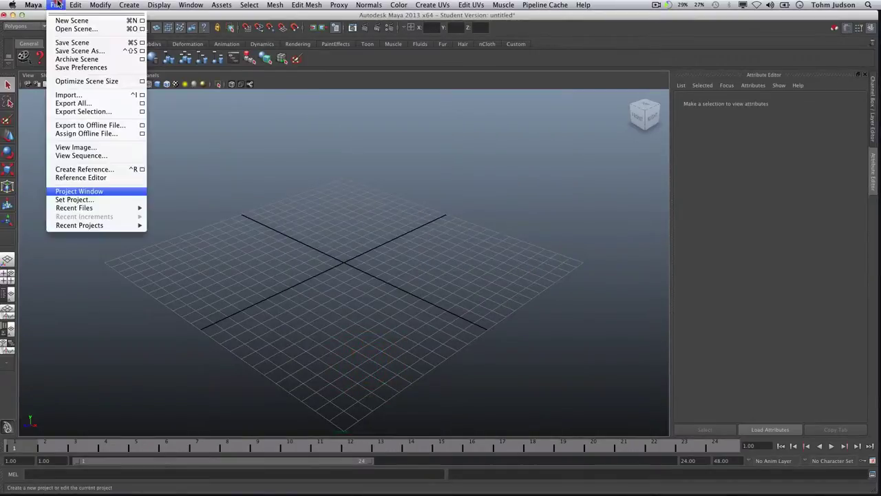
pyautogui.click(66, 22)
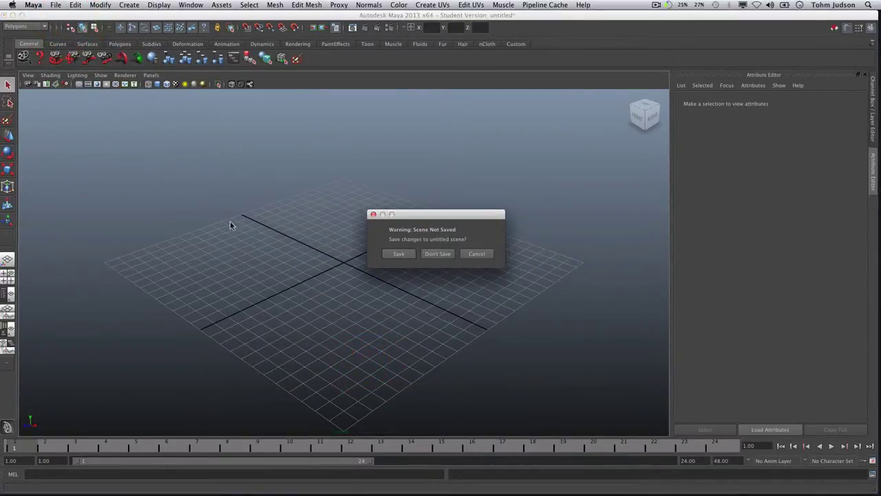
pyautogui.click(444, 256)
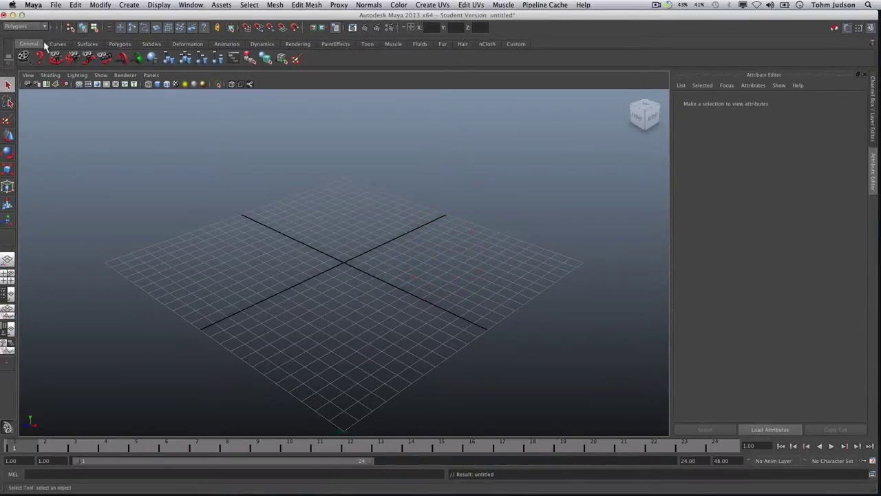
# Save the scene in Maya ASCII format as System_Start.ma in the scenes folder
pyautogui.click(55, 5)
pyautogui.click(77, 50)
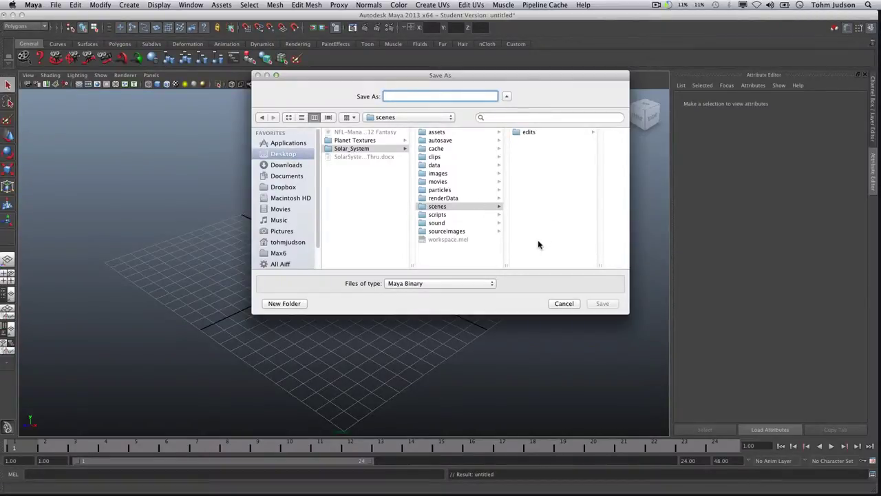
pyautogui.click(471, 283)
pyautogui.click(468, 273)
pyautogui.click(413, 96)
pyautogui.write('System')
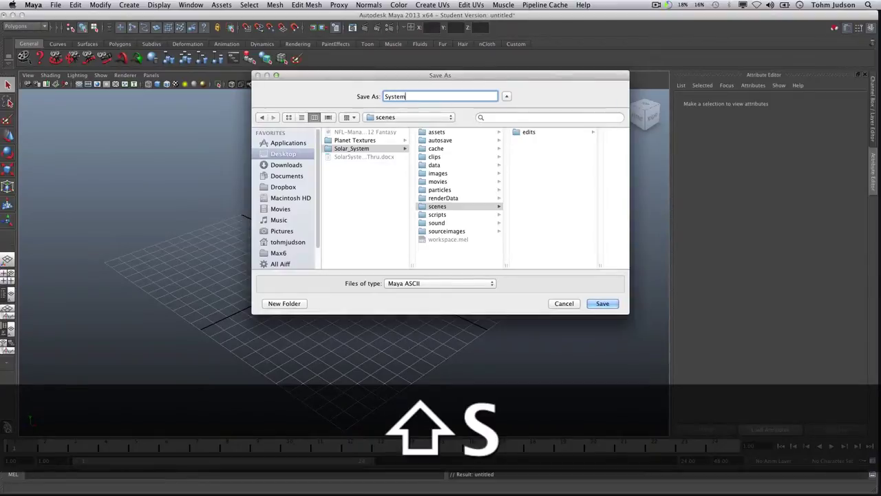
pyautogui.write('_Start')
pyautogui.click(611, 305)
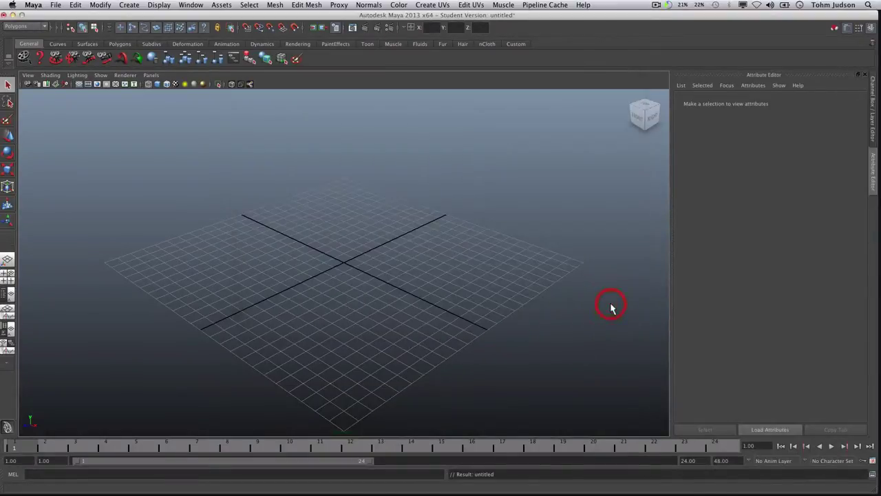
pyautogui.click(417, 271)
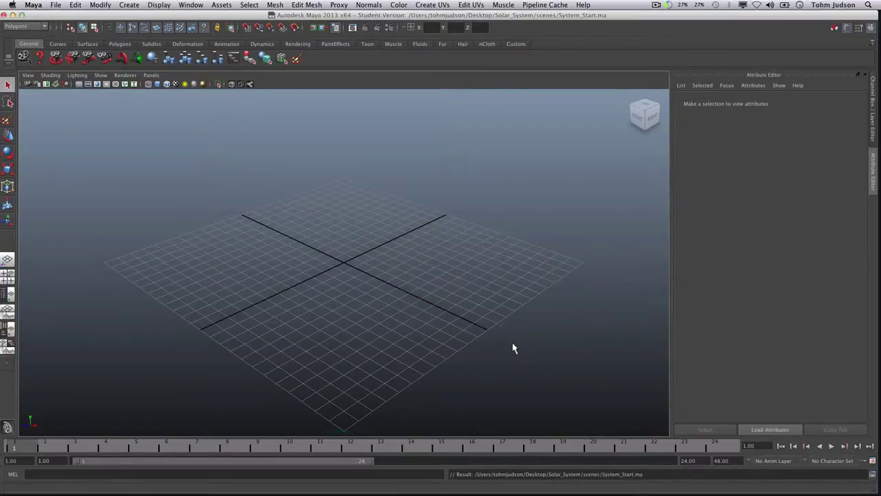
# Look over the NURBS primitives menu, dismiss it, then bring up the Polygon Primitives list
pyautogui.click(216, 14)
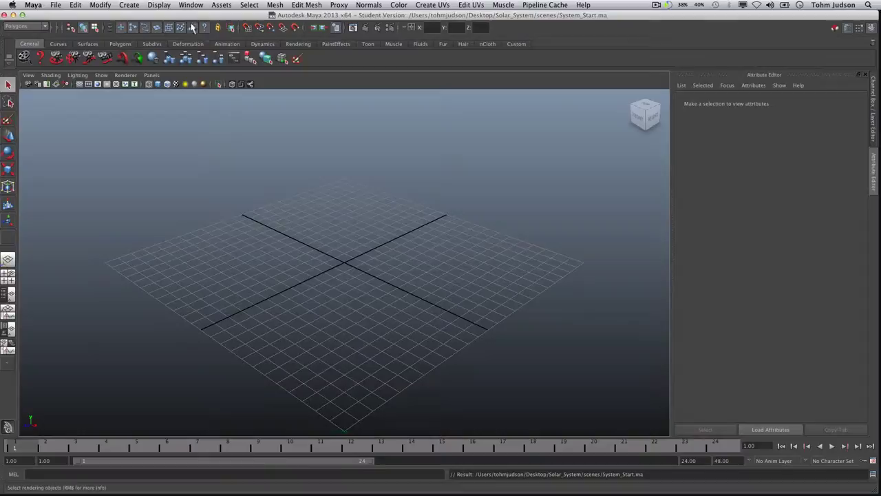
pyautogui.click(129, 5)
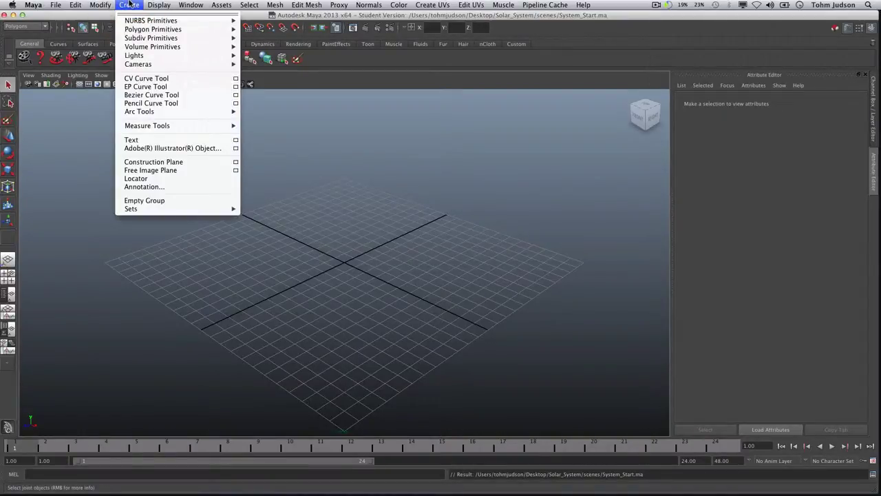
pyautogui.moveTo(136, 32)
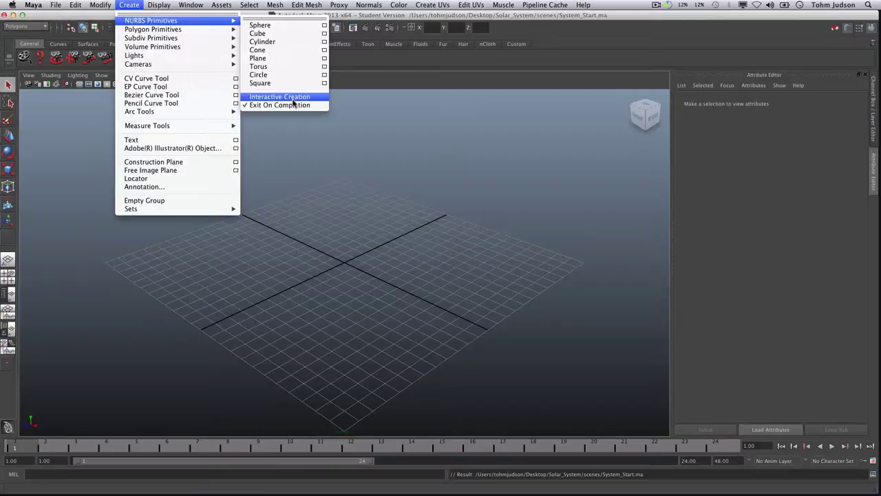
pyautogui.click(130, 6)
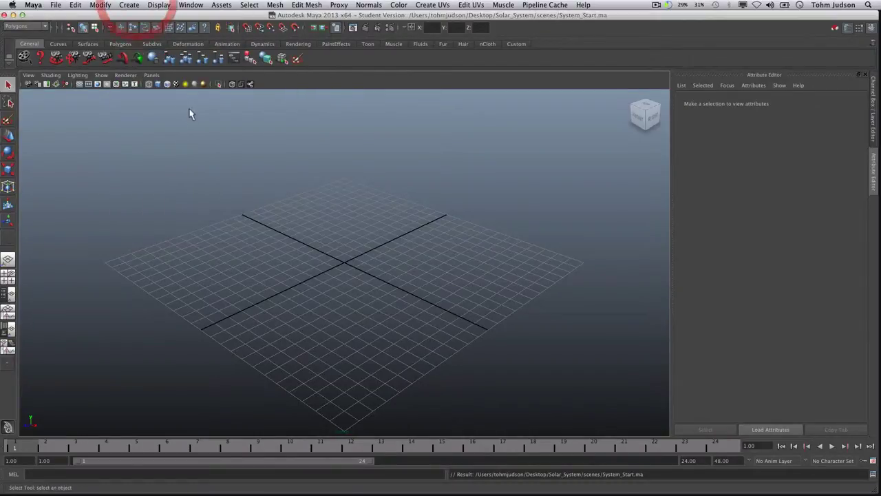
pyautogui.click(131, 6)
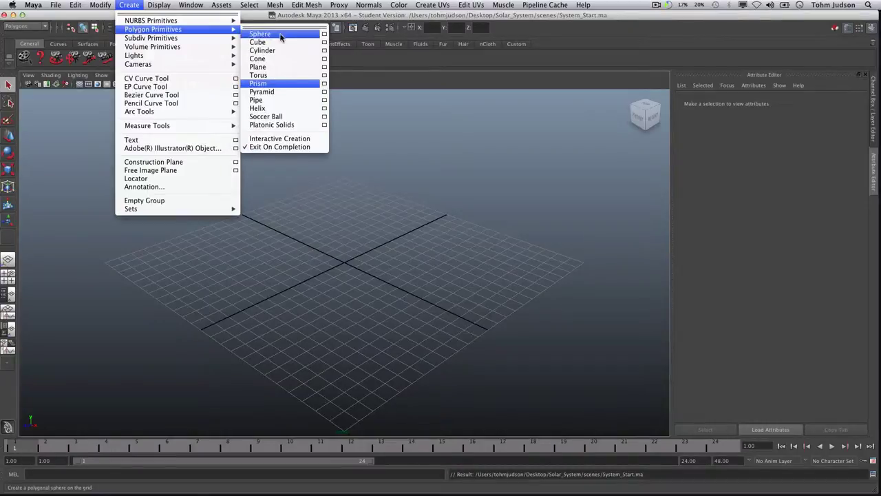
# Create a polygon sphere at the origin and switch to the Persp/Outliner layout
pyautogui.click(279, 34)
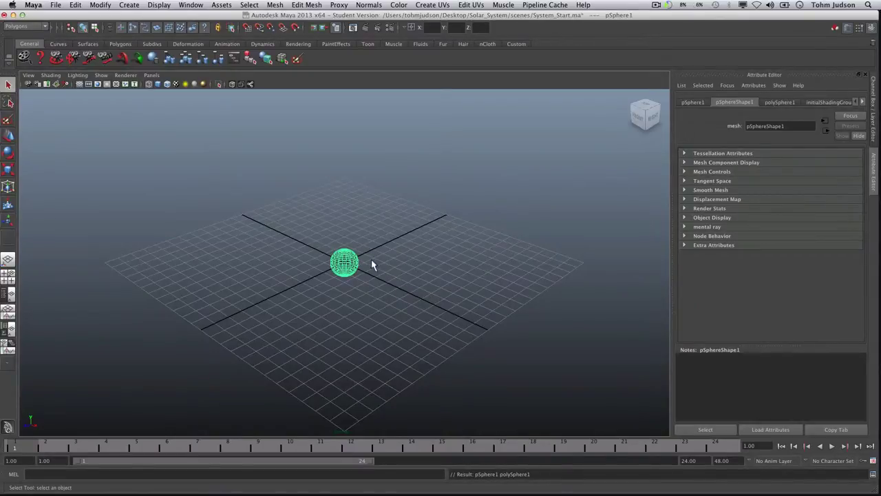
pyautogui.press('1')
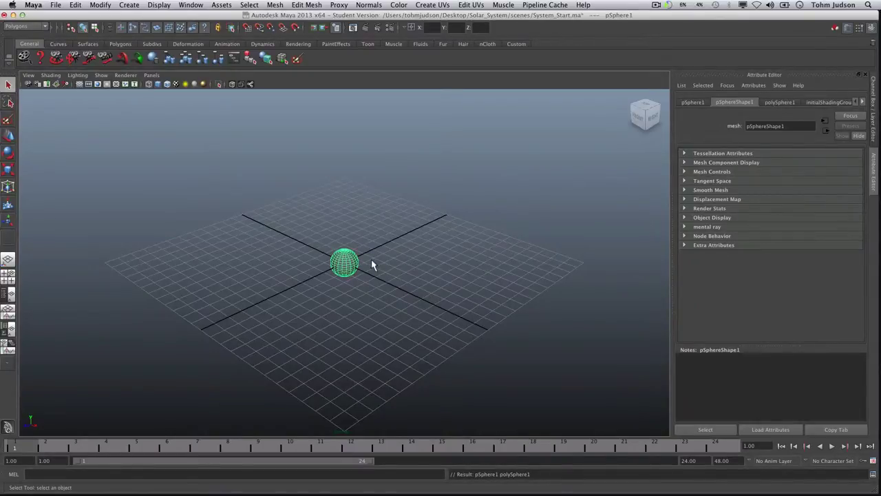
pyautogui.click(18, 299)
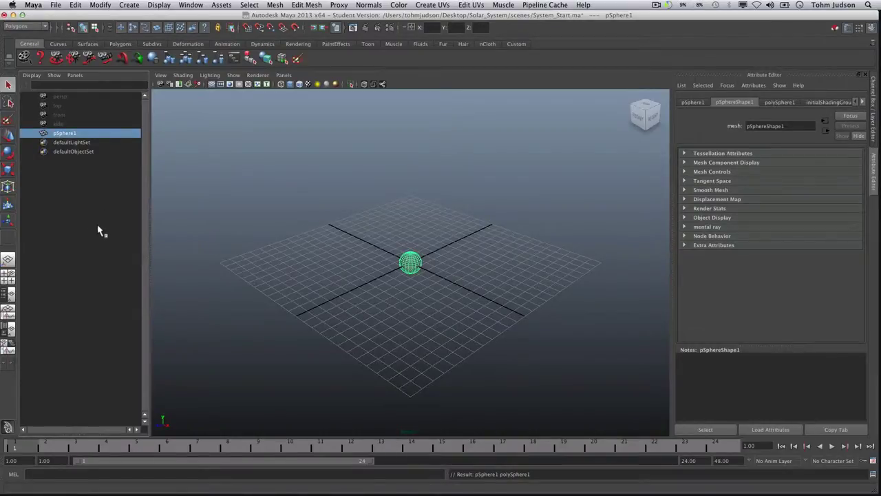
# Duplicate the sphere with Cmd+D until there are ten copies, pSphere1 through pSphere10
pyautogui.press('super+d')
pyautogui.press('super+d')
pyautogui.press('super+d')
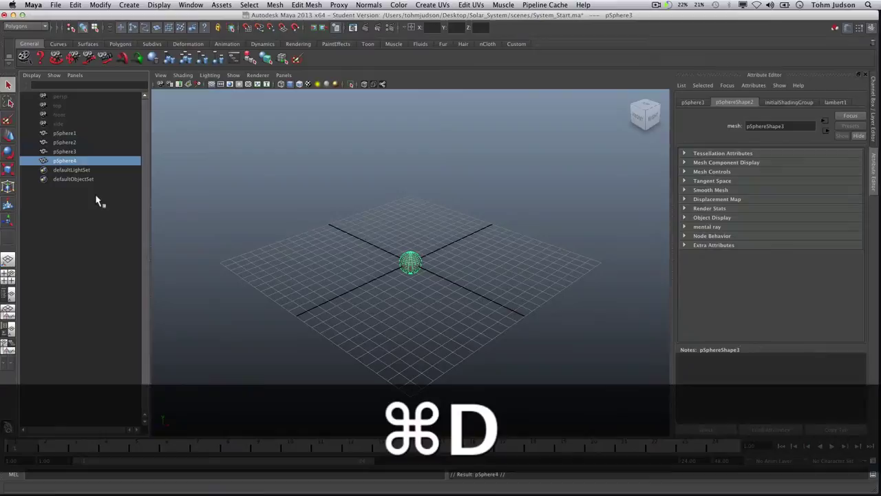
pyautogui.press('super+d')
pyautogui.press('super+d')
pyautogui.press('super+d')
pyautogui.press('super+d')
pyautogui.press('super+d')
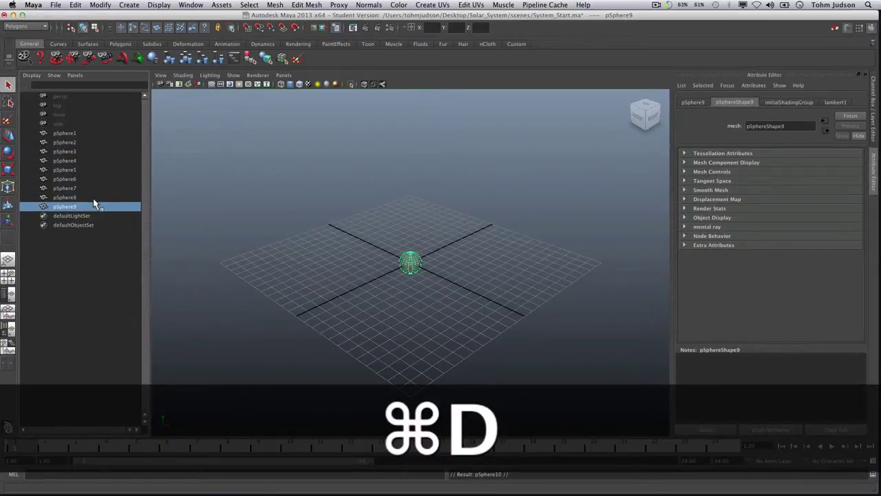
pyautogui.press('super+d')
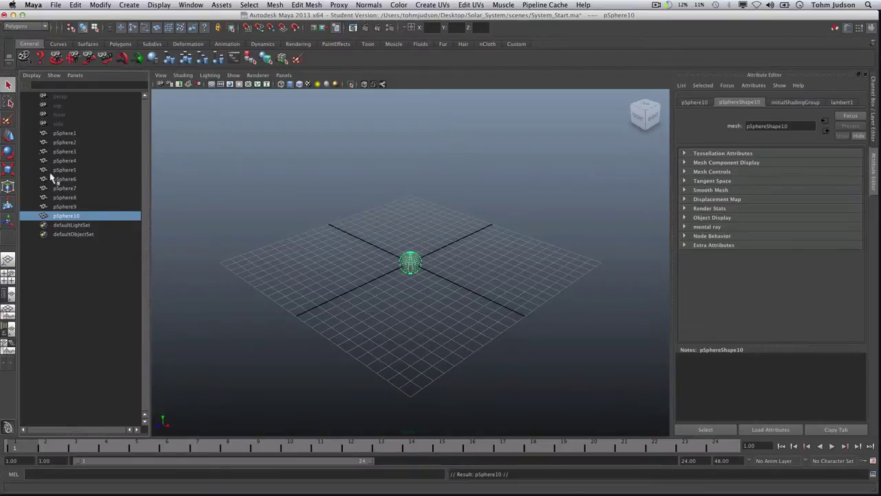
# Rename pSphere1 to Sun and pSphere2 to Mercury, and begin renaming pSphere3 to Venus
pyautogui.click(69, 134)
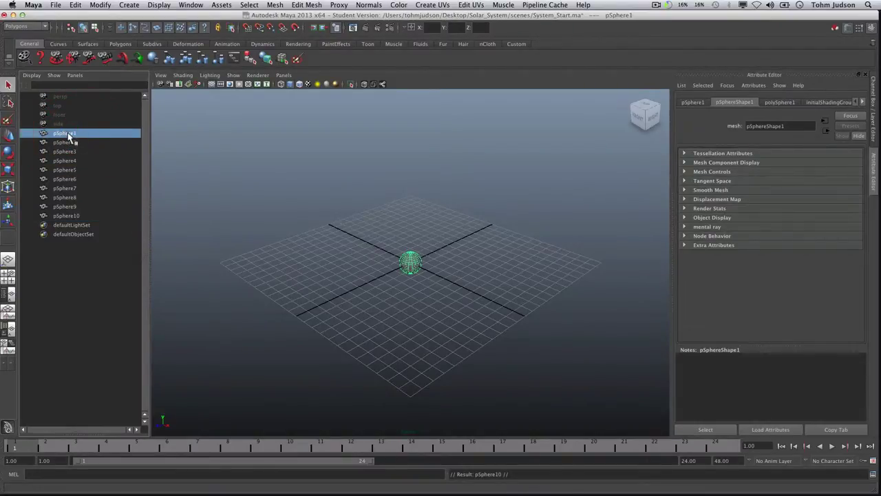
pyautogui.doubleClick(69, 133)
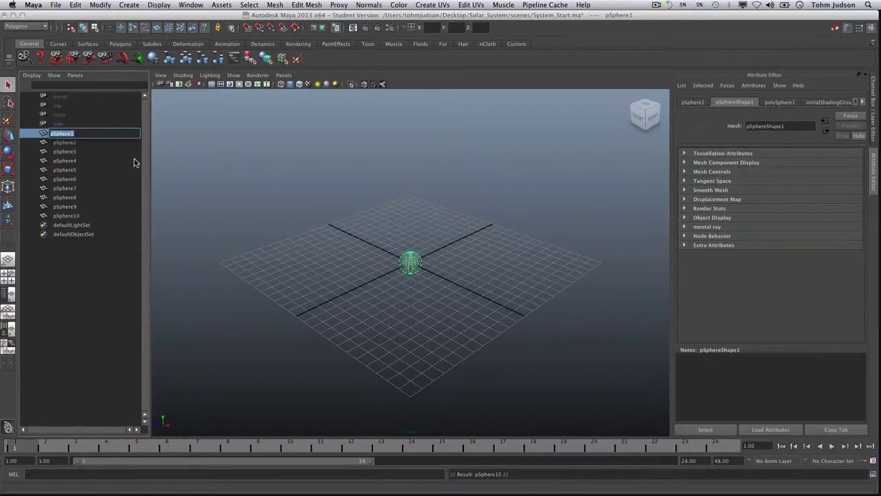
pyautogui.write('Sun')
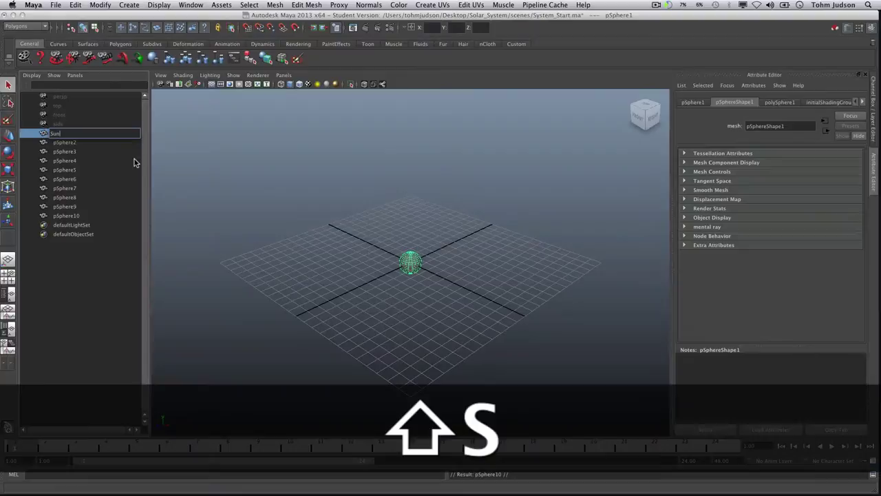
pyautogui.doubleClick(69, 142)
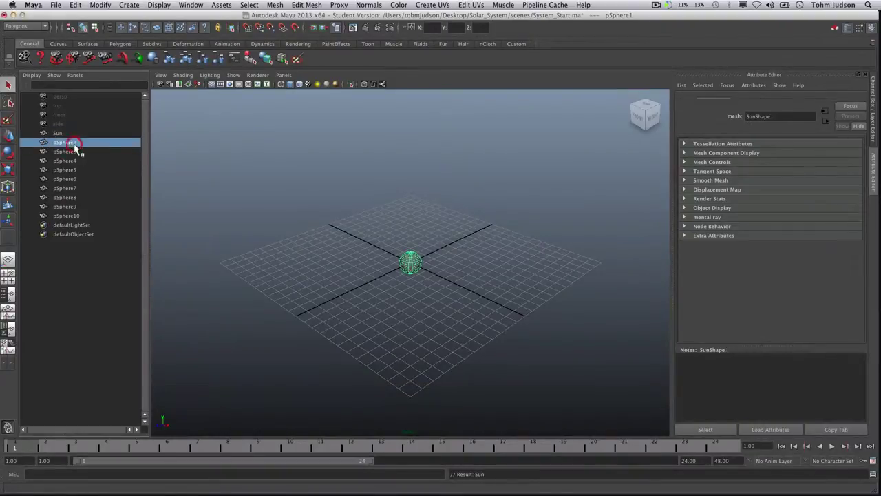
pyautogui.write('Mercury')
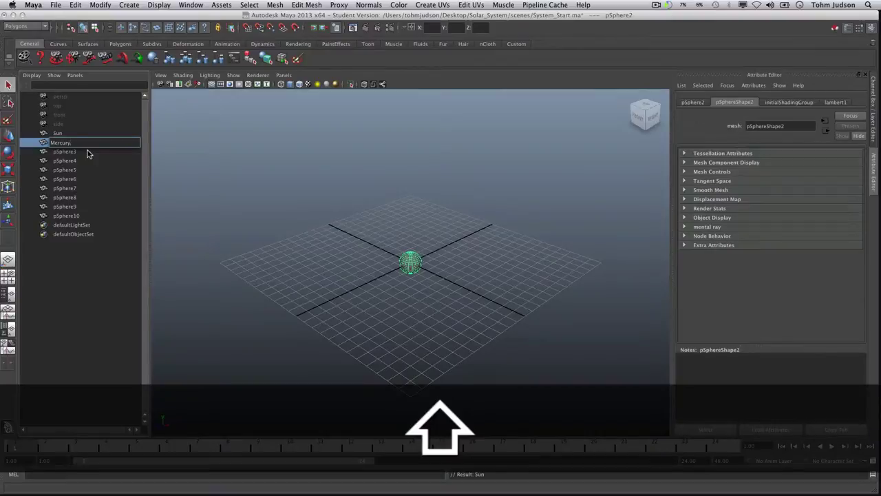
pyautogui.press('Return')
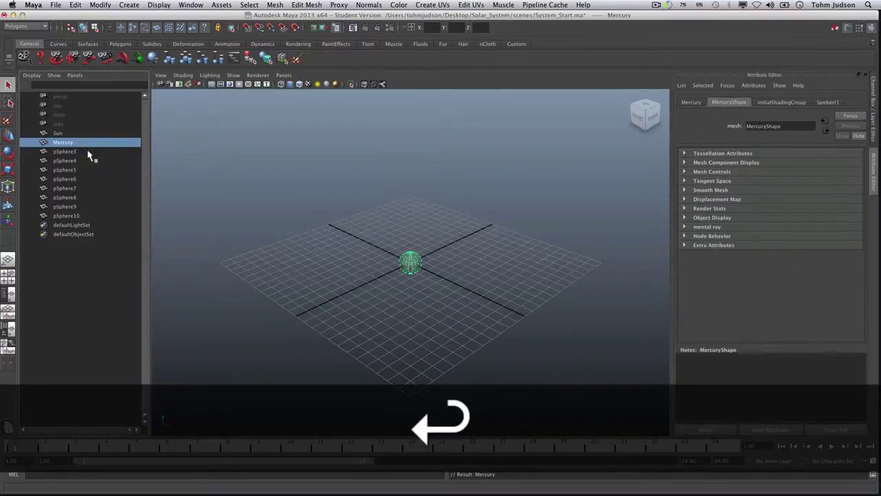
pyautogui.click(73, 152)
pyautogui.doubleClick(74, 152)
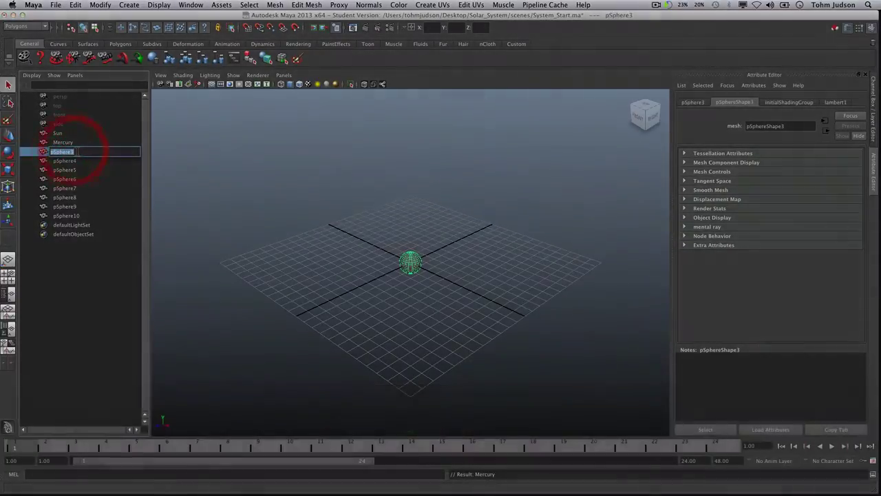
pyautogui.write('Venus')
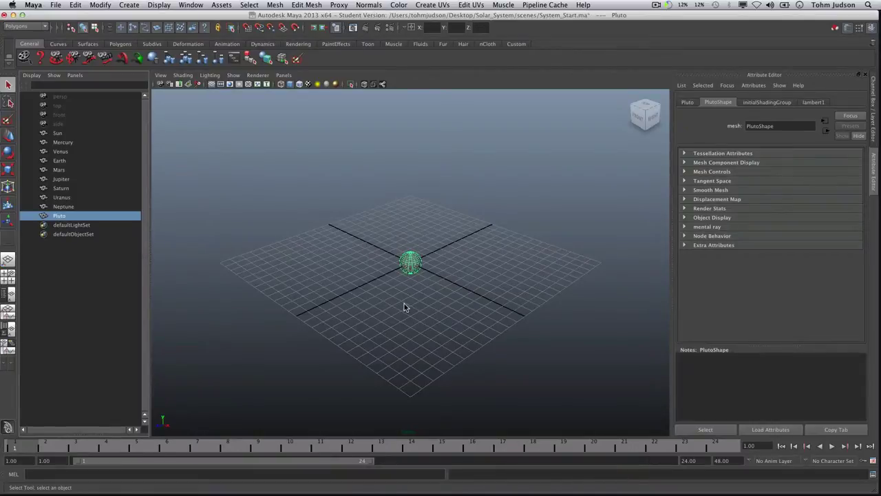
# Select Saturn in the Outliner and show its Channel Box with translate 0, rotate 0, scale 1
pyautogui.click(58, 133)
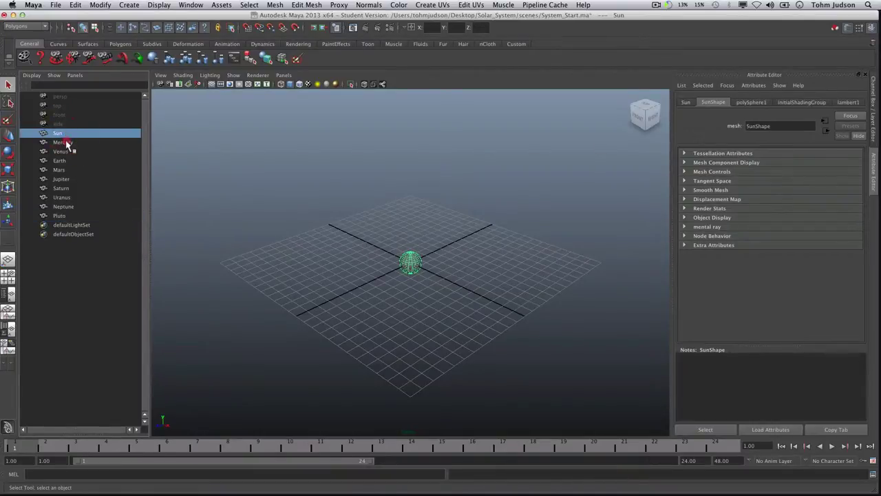
pyautogui.click(60, 151)
pyautogui.moveTo(60, 151); pyautogui.dragTo(61, 171, button='middle')
pyautogui.click(63, 142)
pyautogui.click(60, 151)
pyautogui.click(60, 161)
pyautogui.click(60, 170)
pyautogui.click(61, 179)
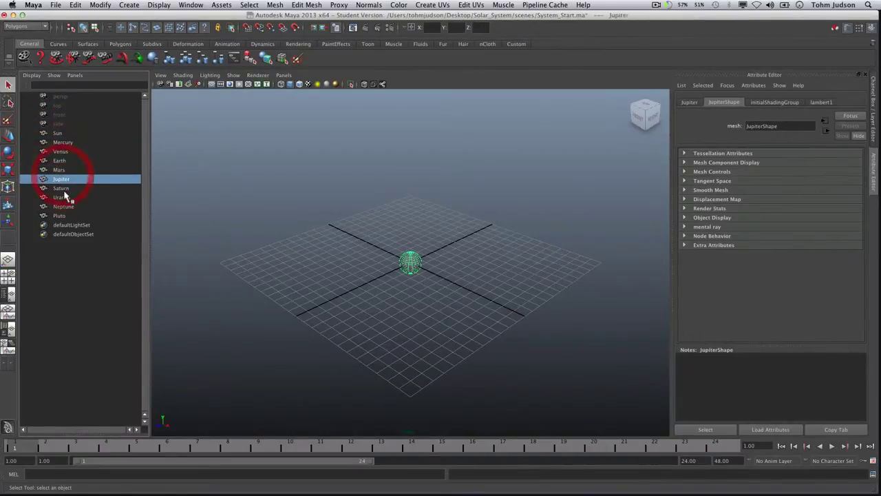
pyautogui.click(60, 188)
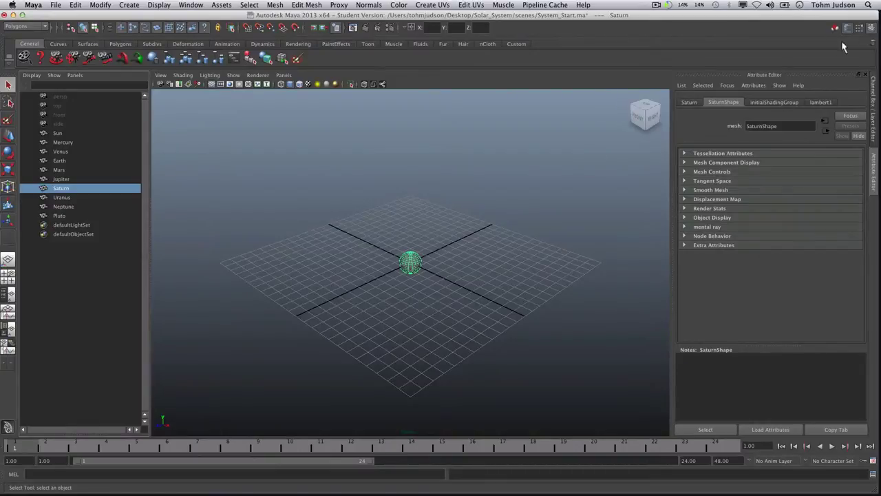
pyautogui.click(871, 28)
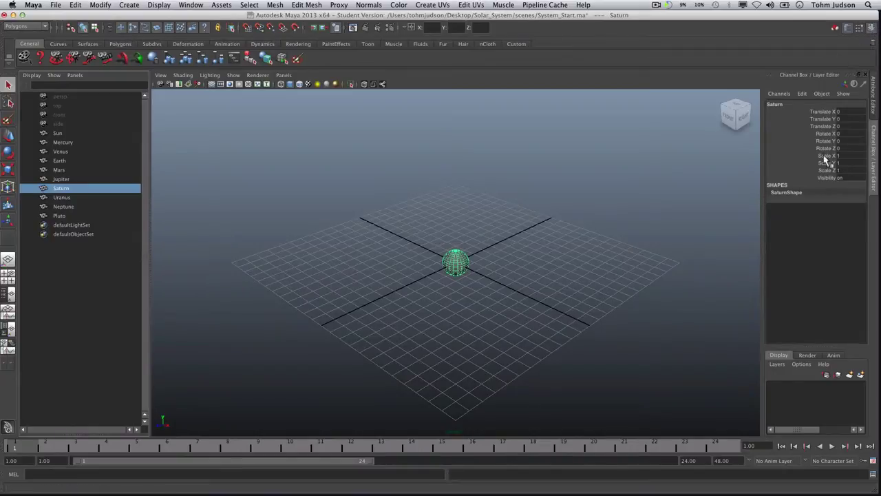
pyautogui.click(850, 28)
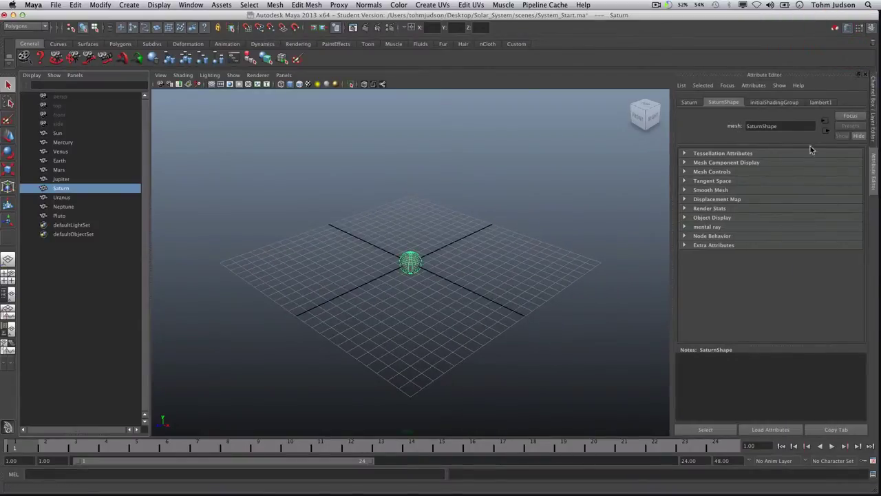
pyautogui.click(876, 119)
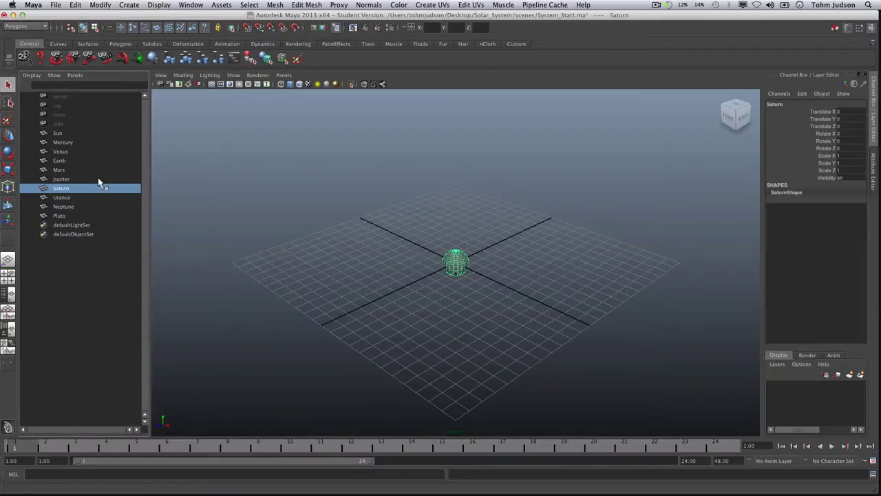
# Set Translate X to 5, 10 and 15 for Mercury, Venus and Earth
pyautogui.click(63, 142)
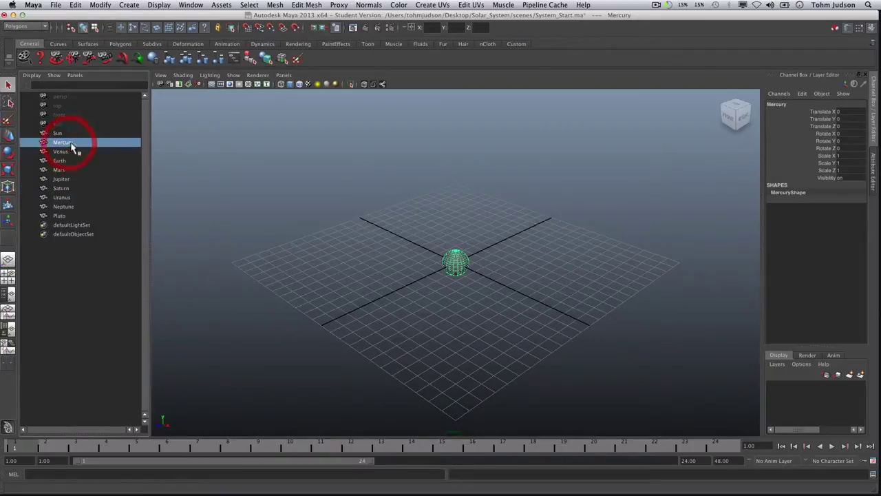
pyautogui.click(840, 112)
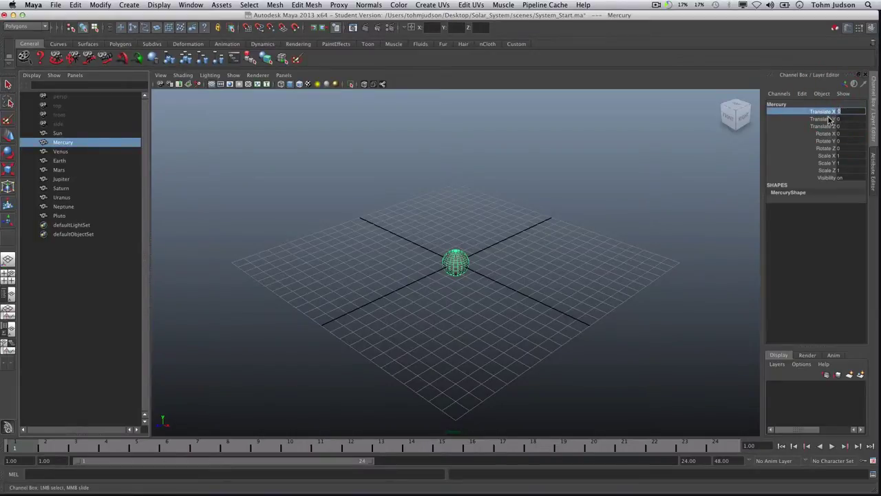
pyautogui.press('Return')
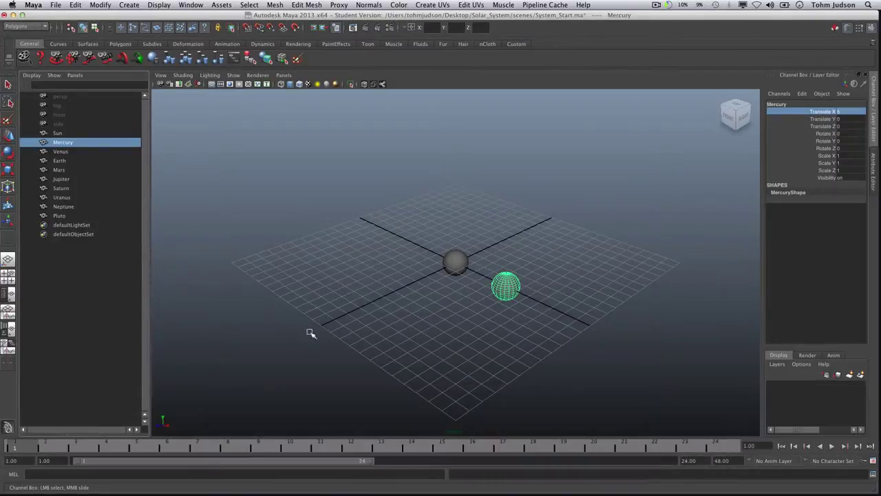
pyautogui.click(82, 153)
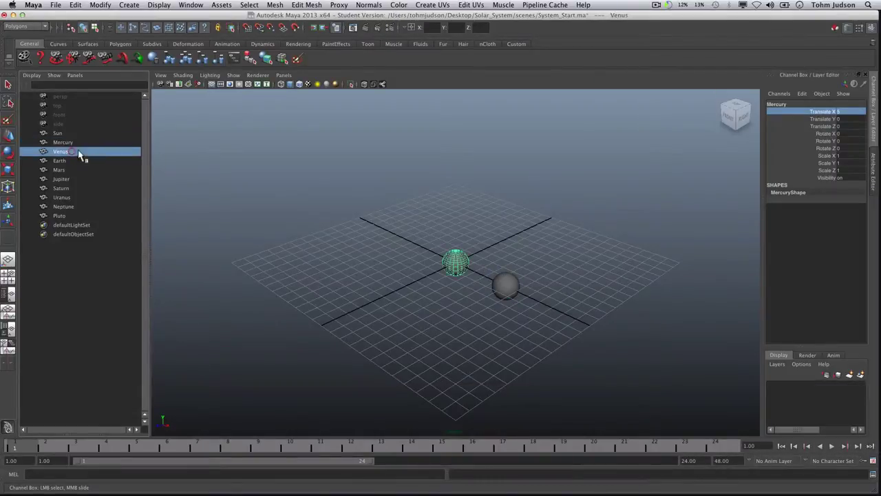
pyautogui.click(846, 112)
pyautogui.write('10')
pyautogui.press('Return')
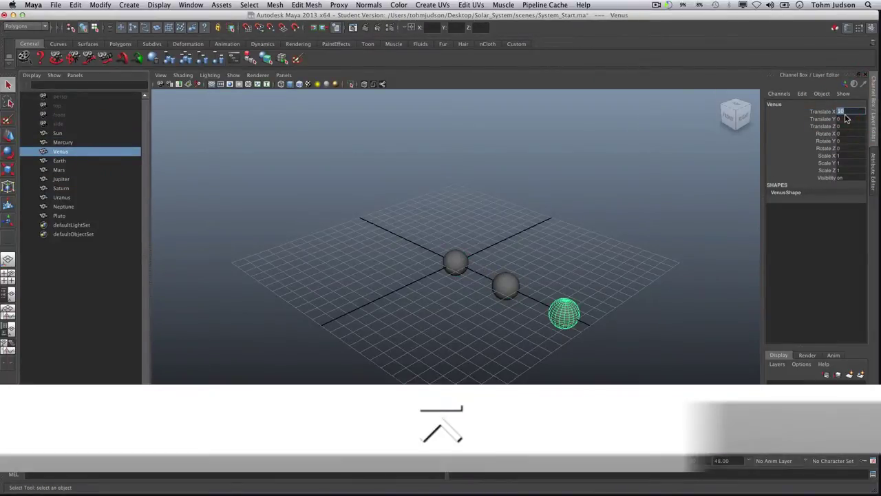
pyautogui.click(57, 160)
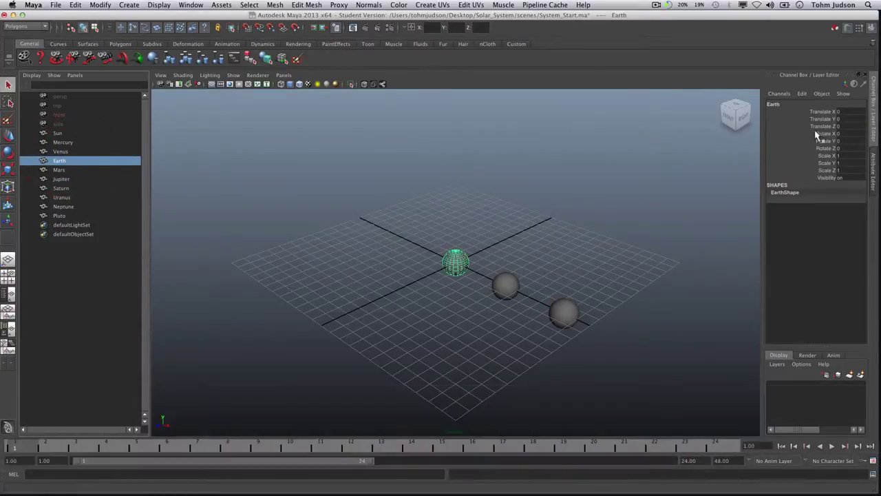
pyautogui.click(842, 112)
pyautogui.write('15')
pyautogui.press('Return')
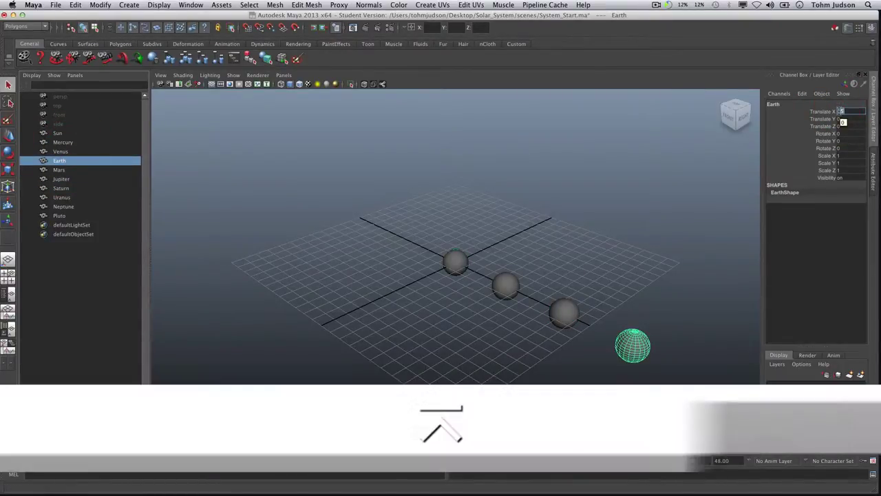
# Set Translate X to 20, 25 and 30 for Mars, Jupiter and Saturn
pyautogui.click(68, 170)
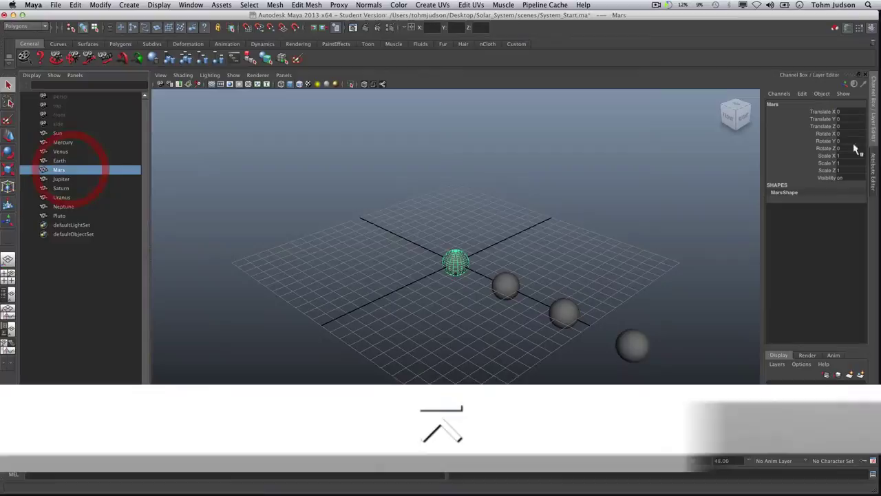
pyautogui.click(844, 111)
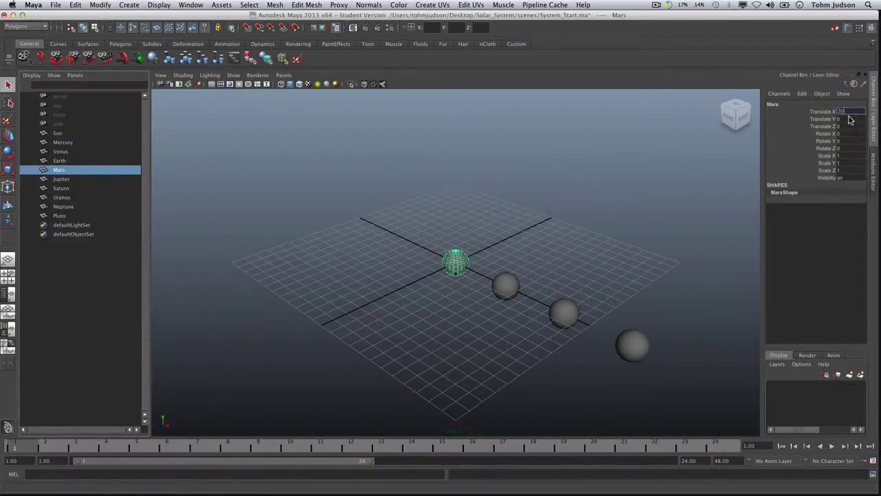
pyautogui.write('20')
pyautogui.press('Return')
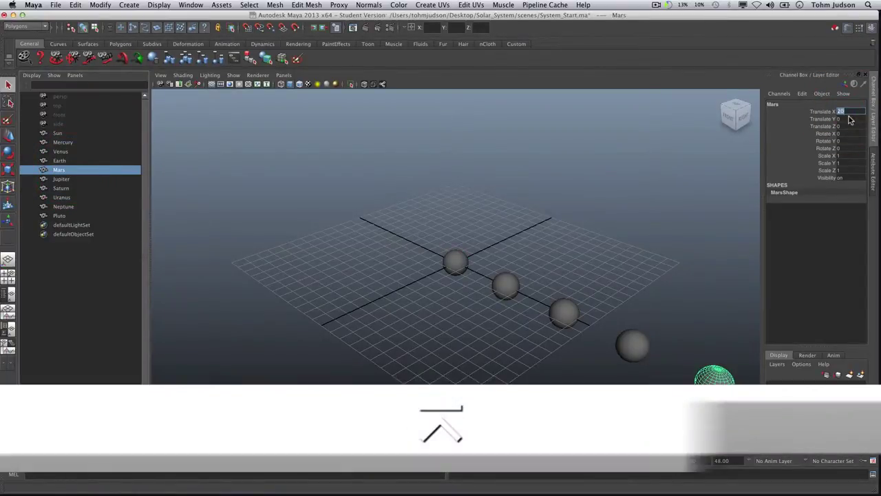
pyautogui.click(65, 179)
pyautogui.click(848, 113)
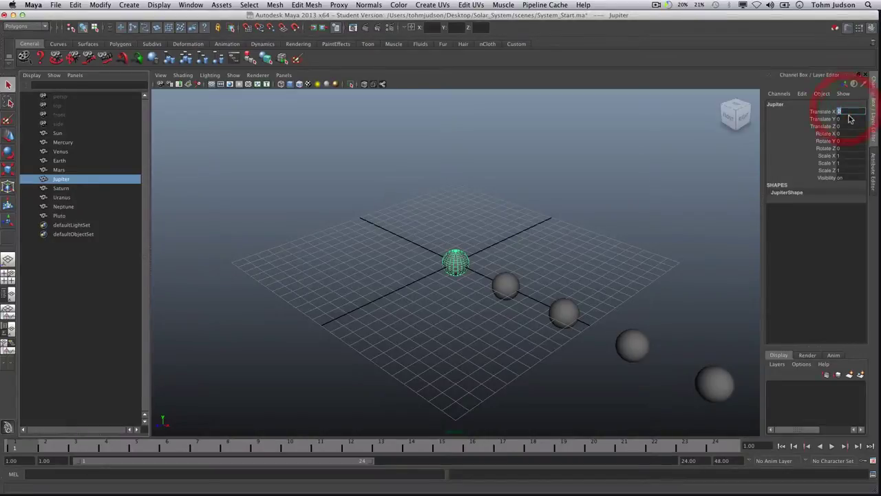
pyautogui.write('25')
pyautogui.press('Return')
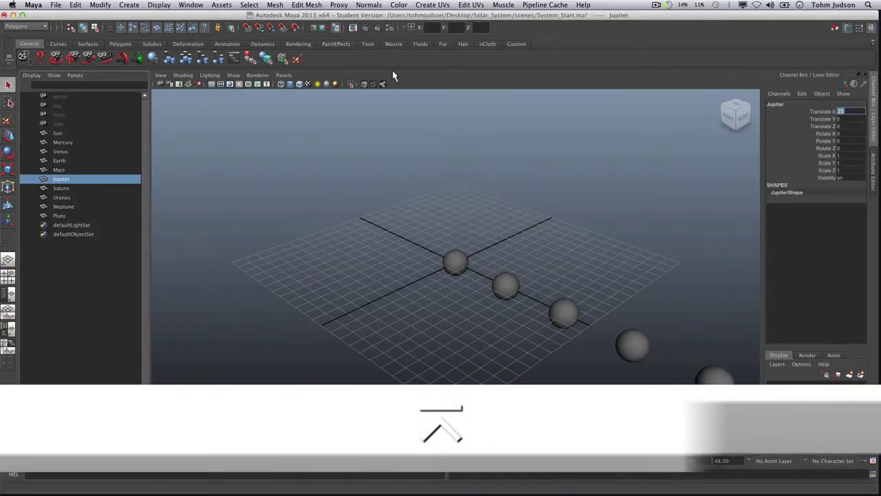
pyautogui.click(60, 188)
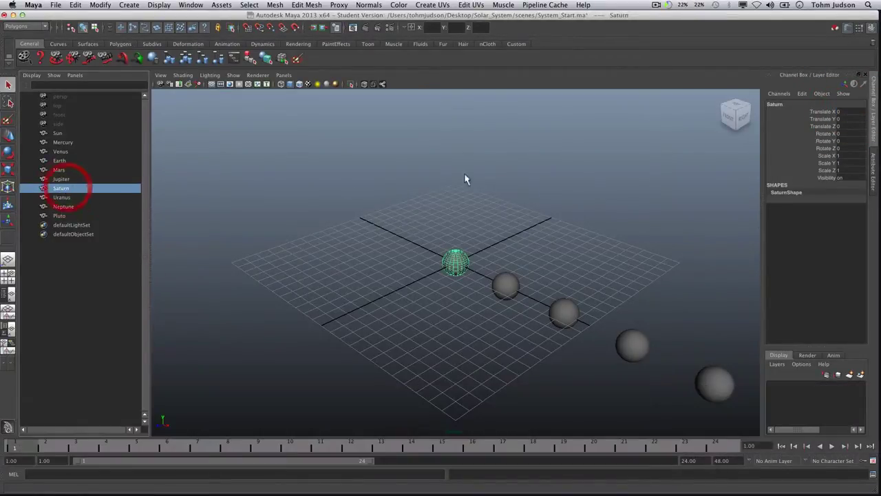
pyautogui.click(848, 112)
pyautogui.write('30')
pyautogui.press('Return')
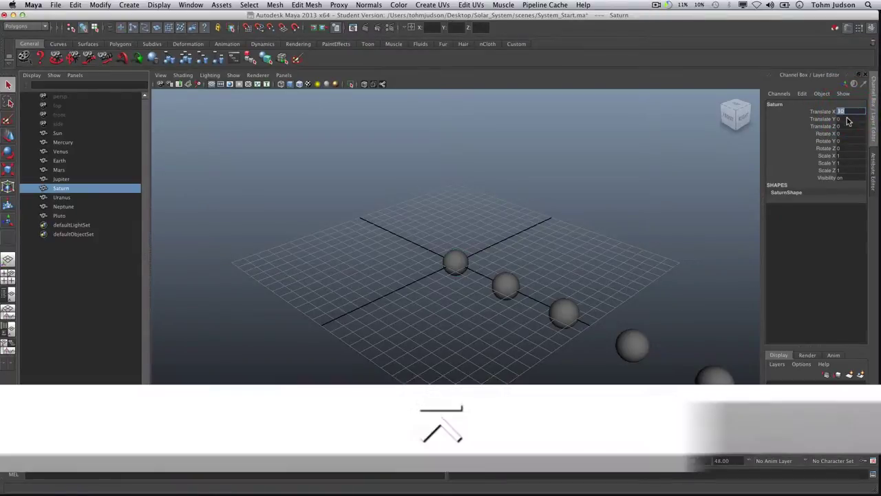
# Set Translate X to 35, 40 and 45 for Uranus, Neptune and Pluto
pyautogui.click(62, 197)
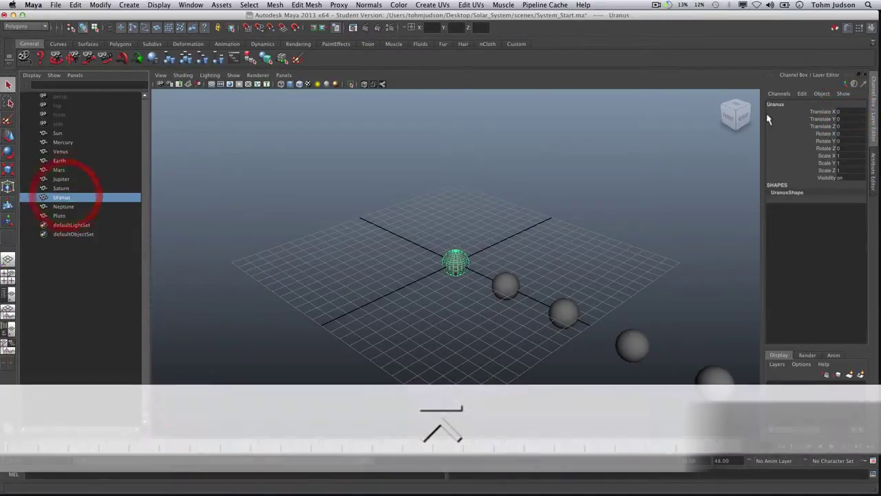
pyautogui.click(844, 113)
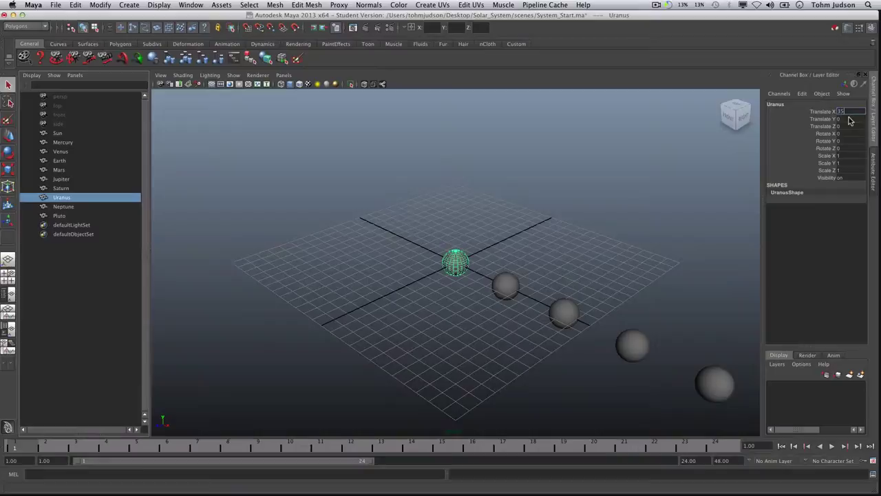
pyautogui.write('35')
pyautogui.press('Return')
pyautogui.click(75, 207)
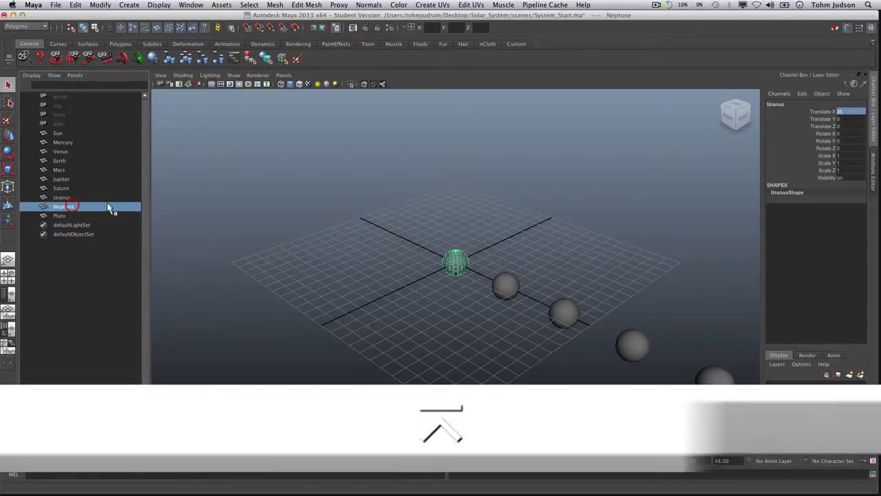
pyautogui.click(847, 112)
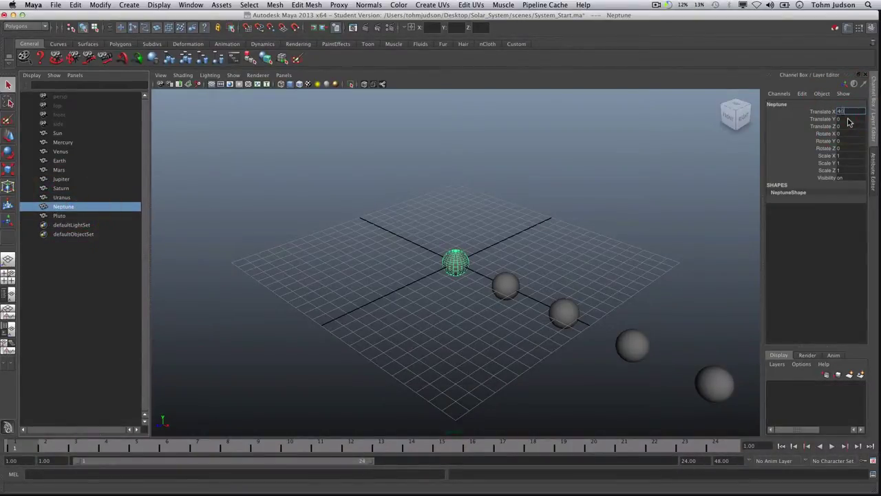
pyautogui.press('Return')
pyautogui.click(59, 215)
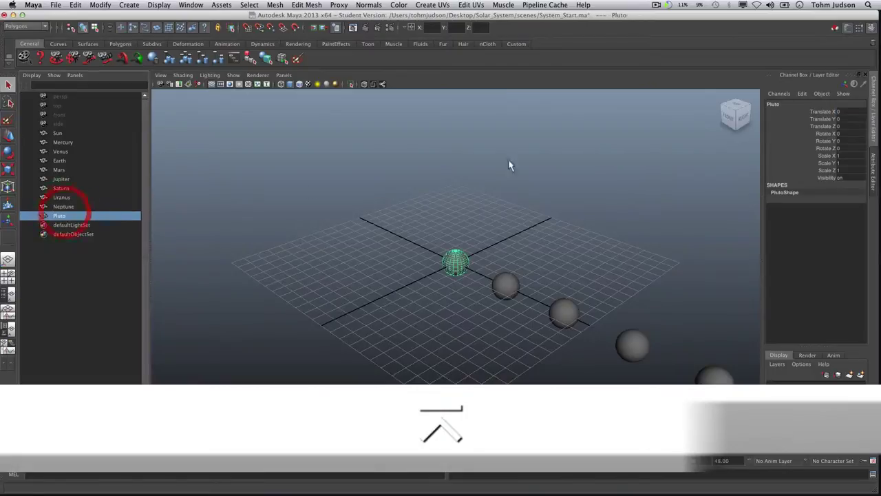
pyautogui.click(854, 112)
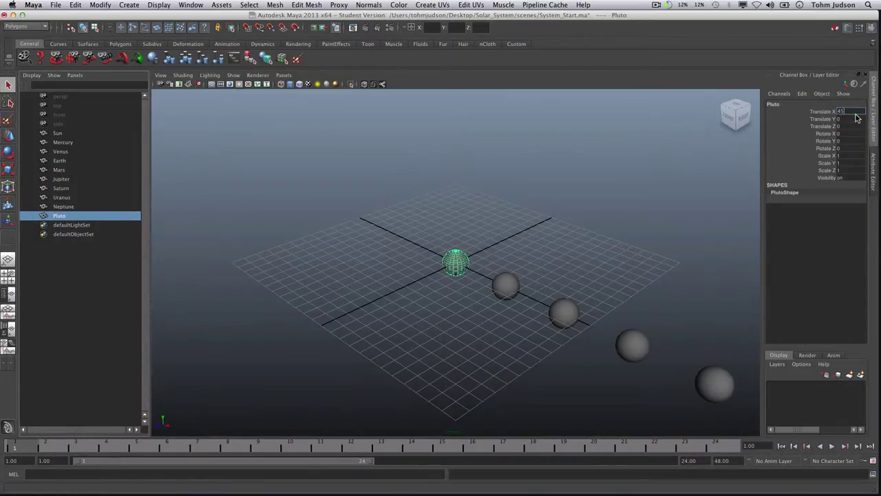
pyautogui.write('45')
pyautogui.press('Return')
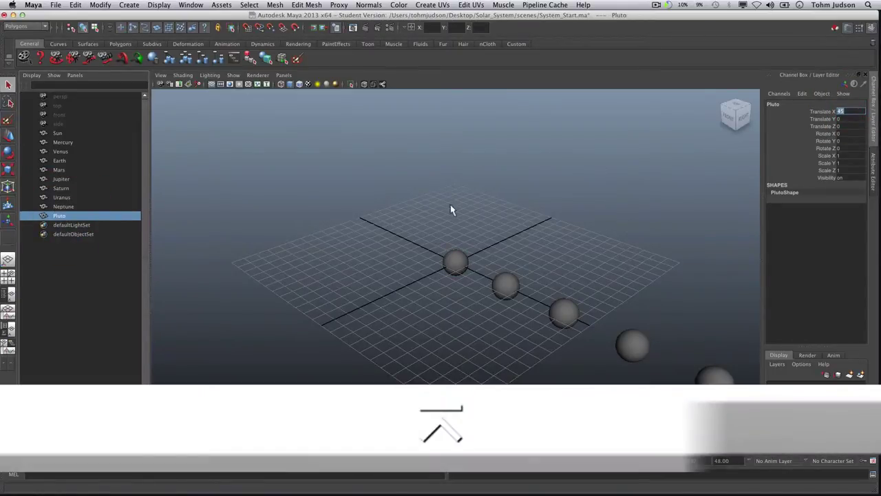
# Select the Sun with the Move tool, then dolly, tumble and pan to frame the whole planet row
pyautogui.click(457, 262)
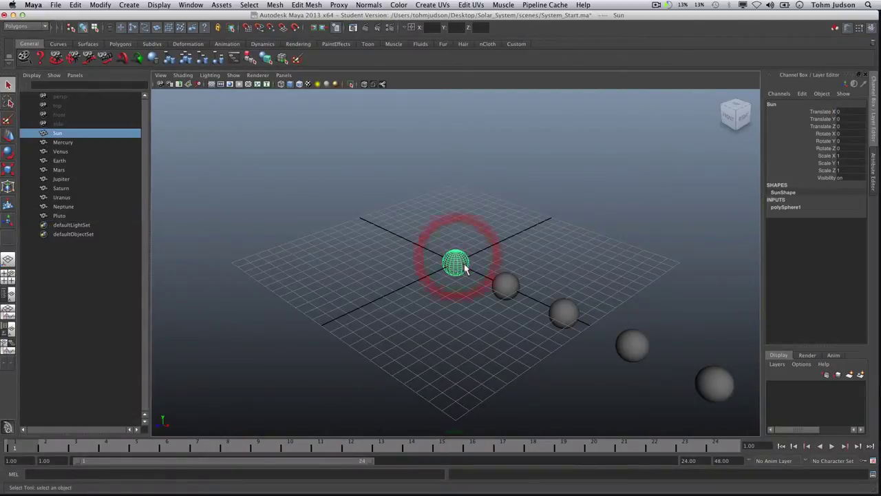
pyautogui.click(9, 137)
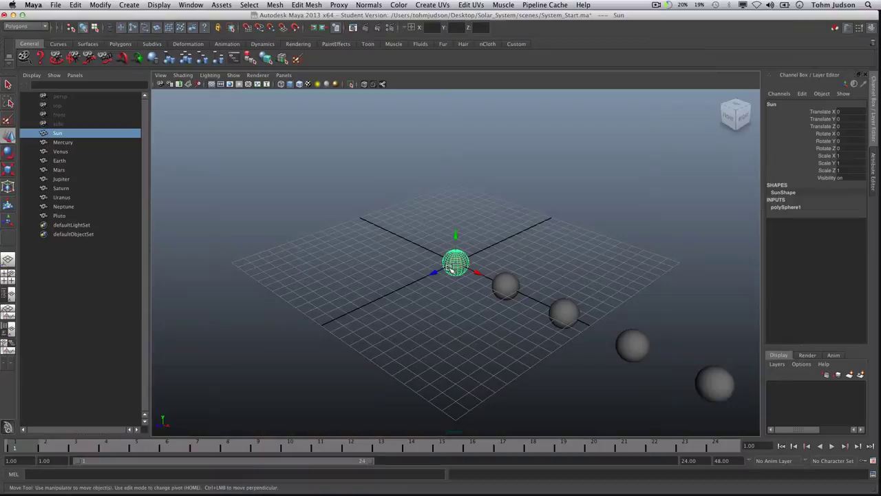
pyautogui.moveTo(476, 276)
pyautogui.mouseDown()
pyautogui.moveTo(510, 282)
pyautogui.moveTo(448, 265)
pyautogui.moveTo(463, 274)
pyautogui.mouseUp()
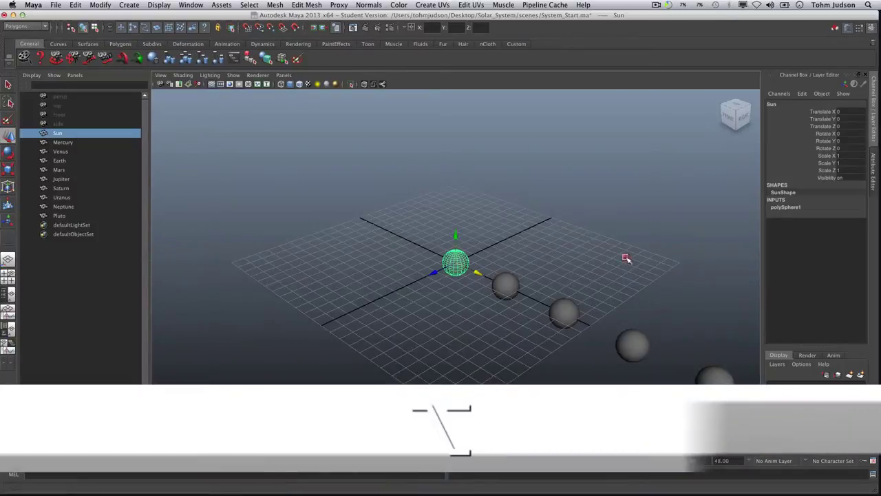
pyautogui.keyDown('alt'); pyautogui.moveTo(625, 255); pyautogui.dragTo(326, 281, button='right'); pyautogui.keyUp('alt')
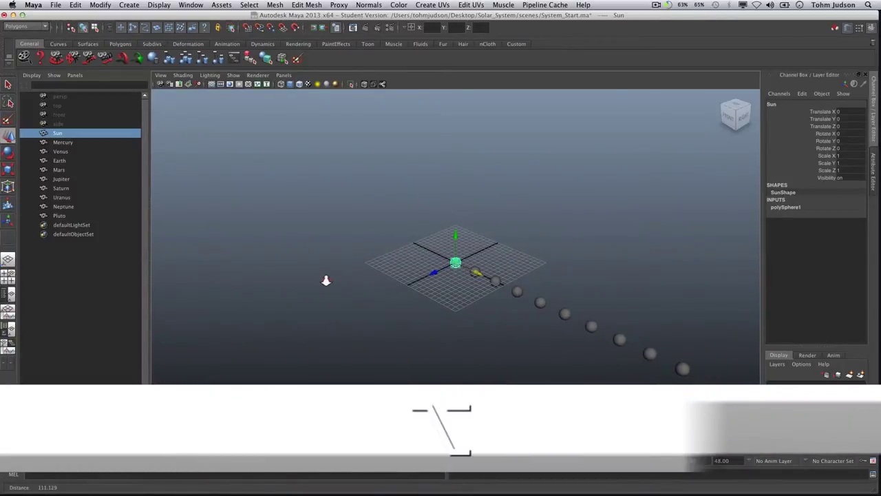
pyautogui.keyDown('alt'); pyautogui.moveTo(471, 326); pyautogui.dragTo(500, 279); pyautogui.keyUp('alt')
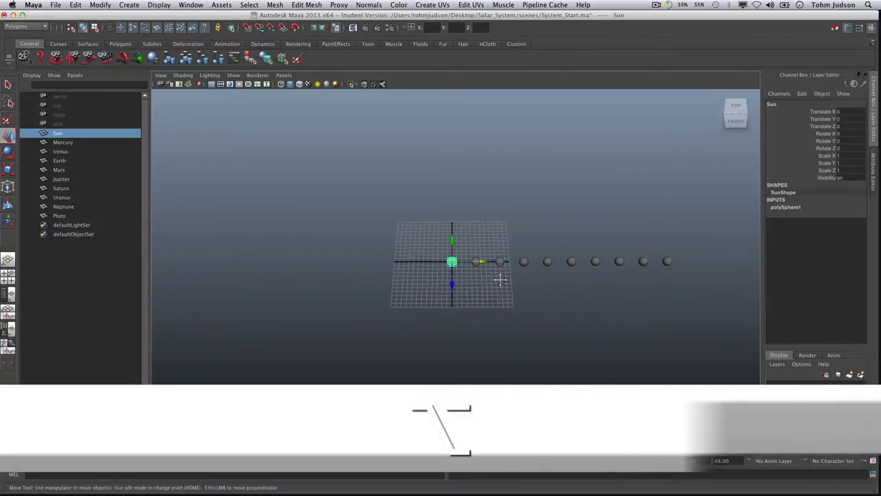
pyautogui.keyDown('alt'); pyautogui.moveTo(500, 279); pyautogui.dragTo(419, 292, button='middle'); pyautogui.keyUp('alt')
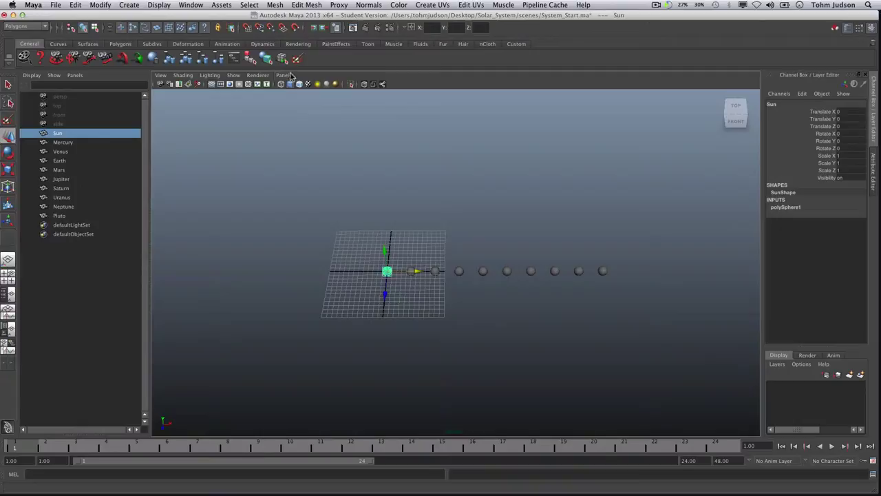
# Switch the viewport to the orthographic top camera and zoom out until all ten spheres fit
pyautogui.click(285, 75)
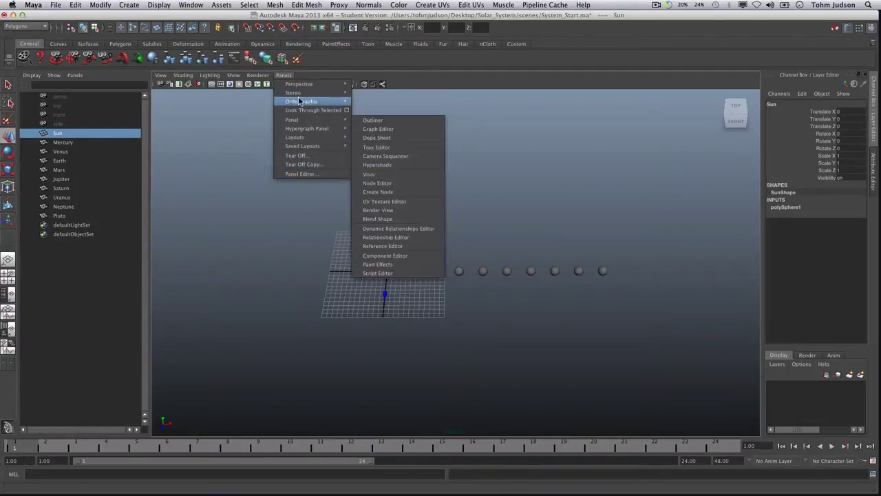
pyautogui.moveTo(285, 82)
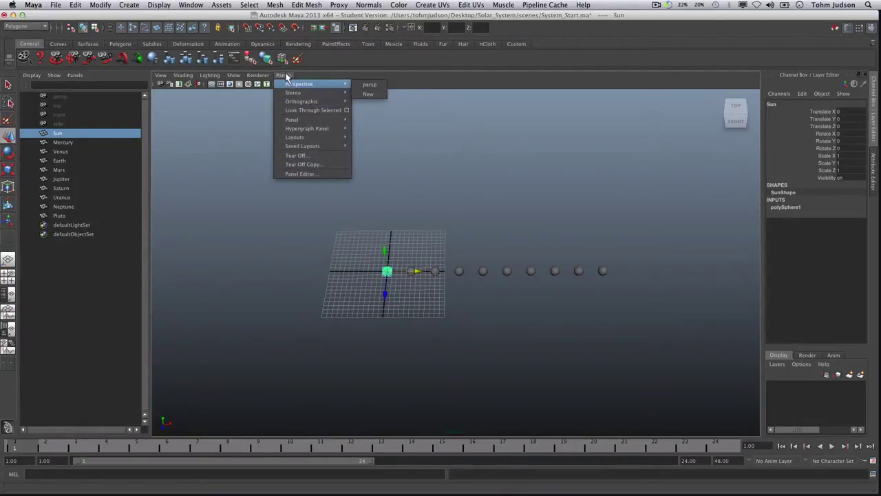
pyautogui.moveTo(292, 102)
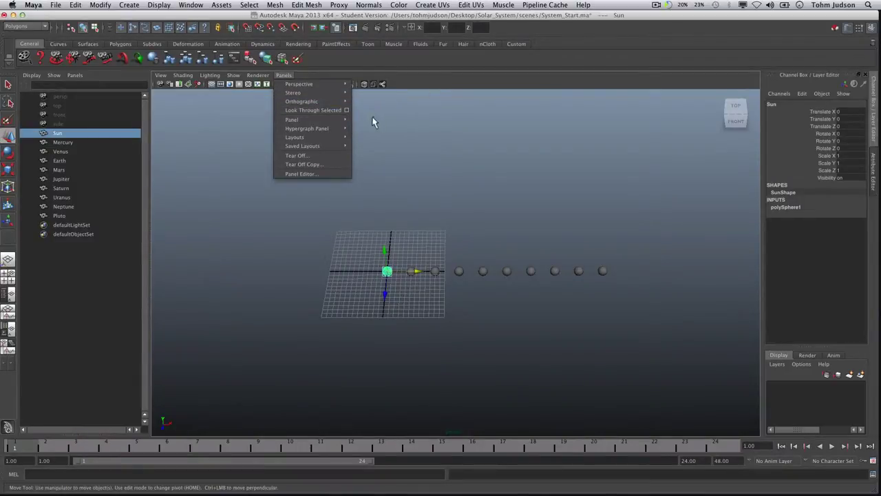
pyautogui.moveTo(337, 101)
pyautogui.click(372, 122)
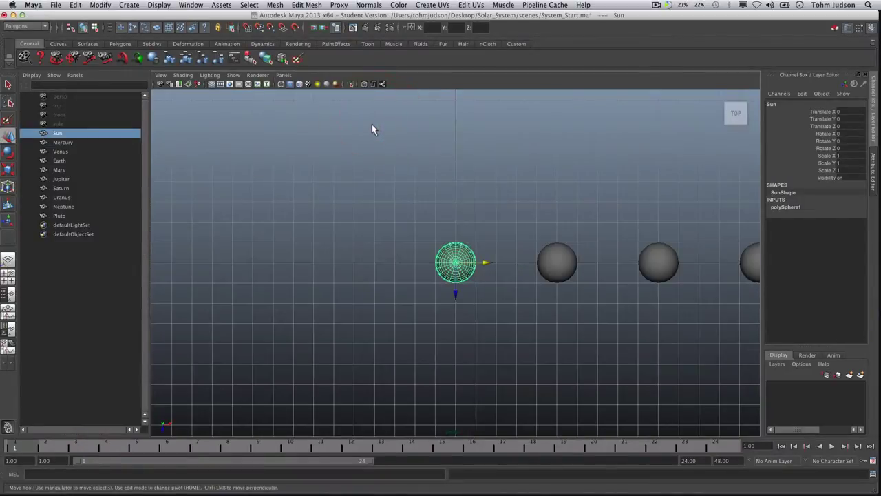
pyautogui.keyDown('alt'); pyautogui.moveTo(606, 232); pyautogui.dragTo(289, 232, button='right'); pyautogui.keyUp('alt')
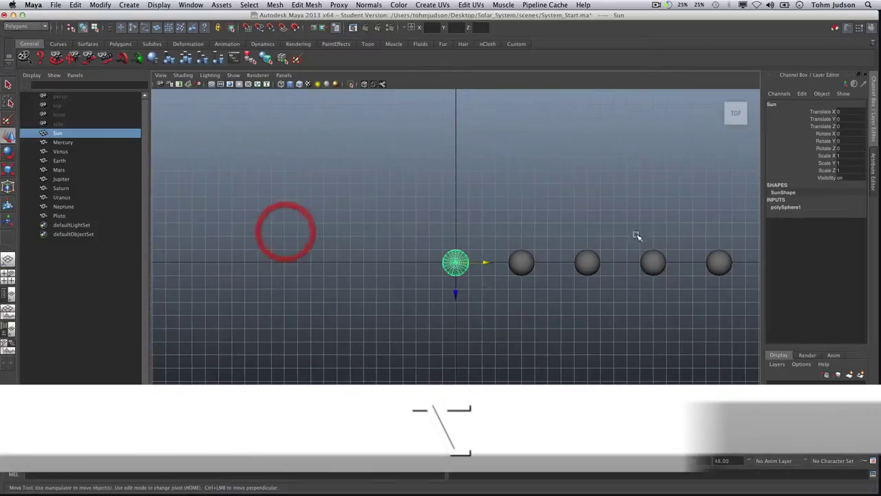
pyautogui.keyDown('alt'); pyautogui.moveTo(638, 236); pyautogui.dragTo(457, 218, button='right'); pyautogui.keyUp('alt')
pyautogui.keyDown('alt'); pyautogui.moveTo(556, 192); pyautogui.dragTo(344, 188, button='middle'); pyautogui.keyUp('alt')
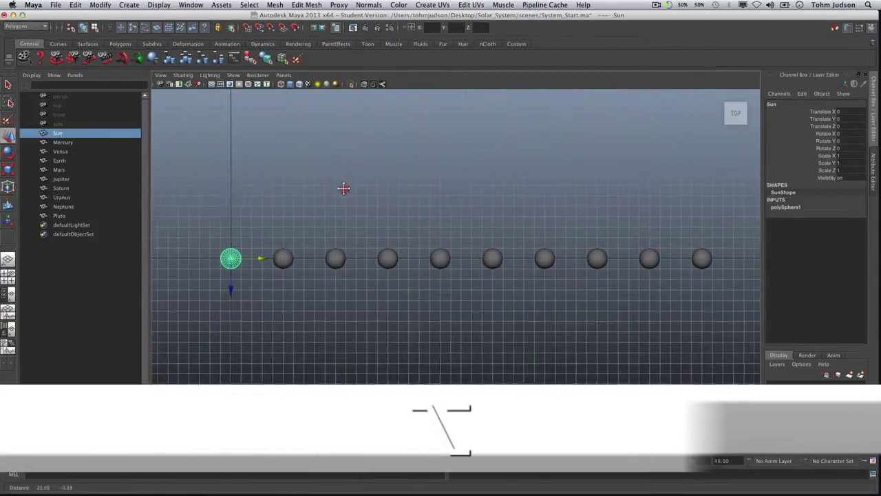
pyautogui.keyDown('alt'); pyautogui.moveTo(572, 251); pyautogui.dragTo(541, 255, button='right'); pyautogui.keyUp('alt')
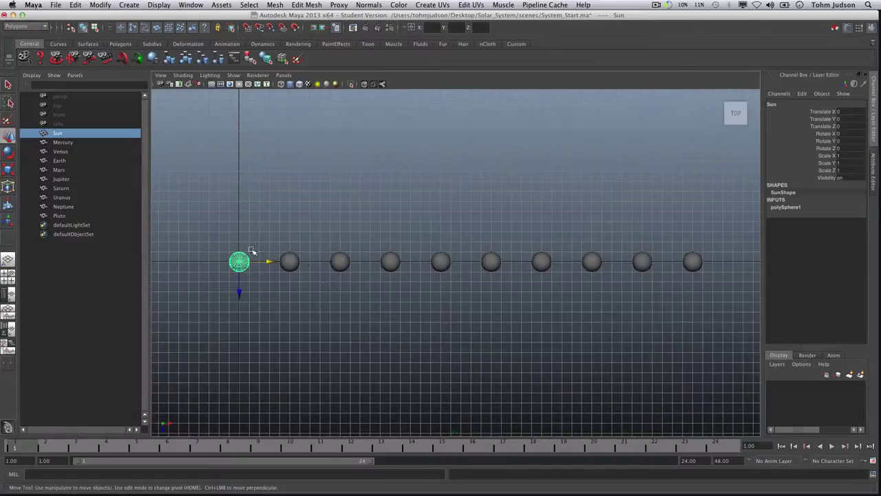
# Set Mercury's scale X/Y/Z to 0.3 and Venus's to 0.8
pyautogui.click(59, 142)
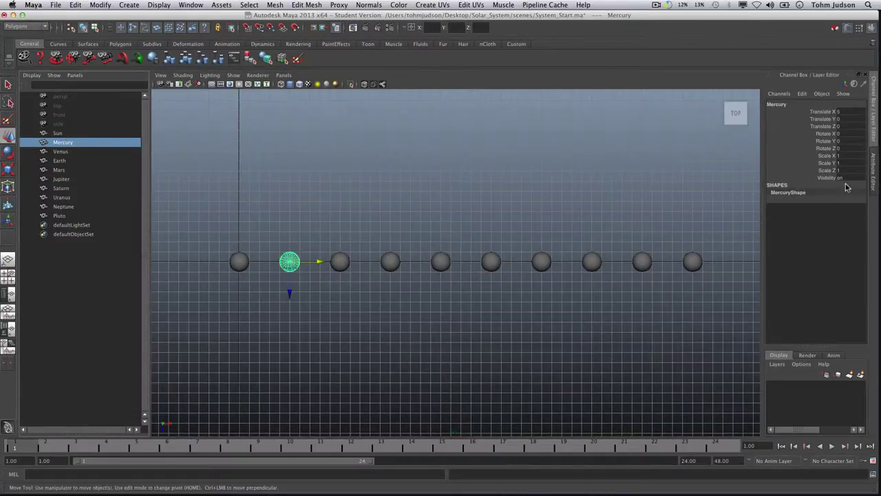
pyautogui.moveTo(848, 170); pyautogui.dragTo(851, 159)
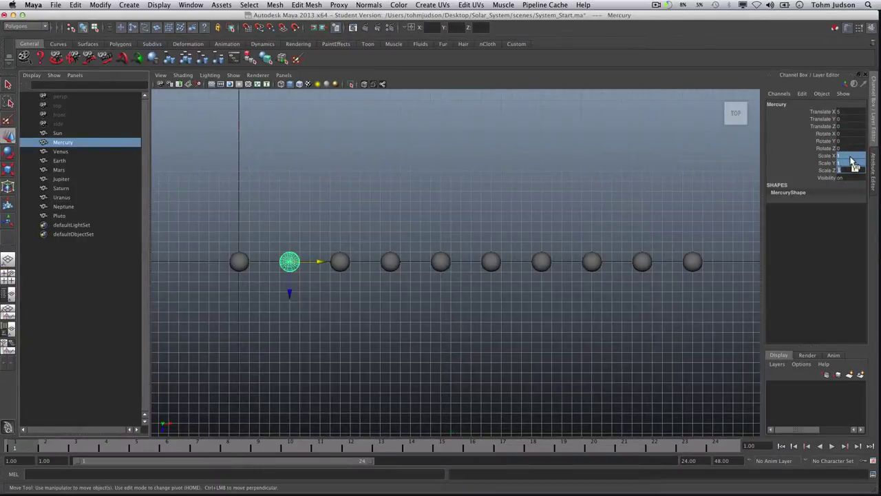
pyautogui.write('0.3')
pyautogui.press('Return')
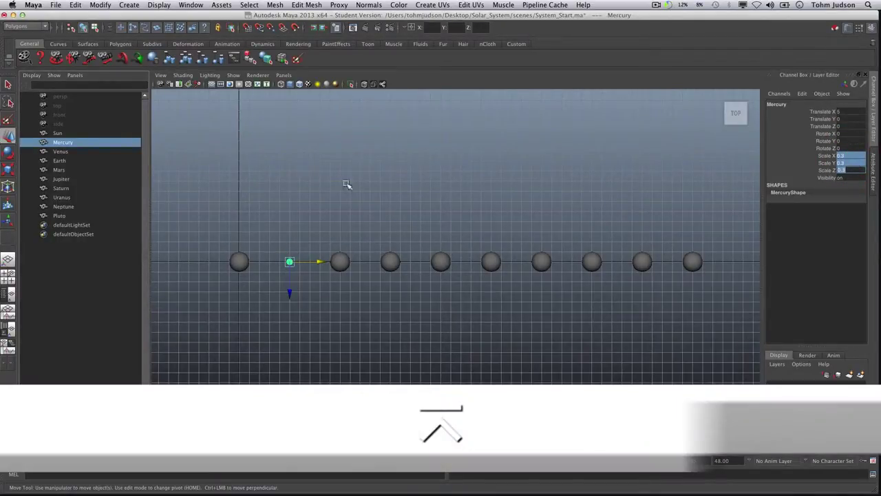
pyautogui.click(342, 260)
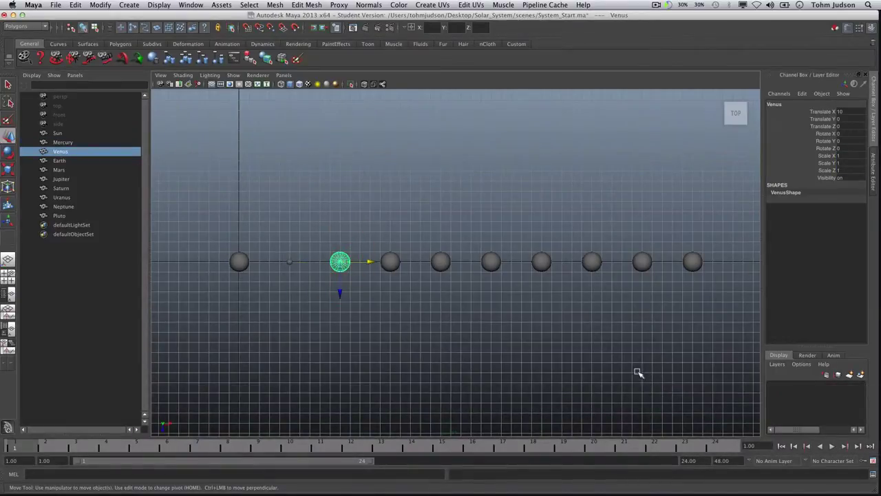
pyautogui.click(850, 157)
pyautogui.moveTo(849, 156); pyautogui.dragTo(849, 170)
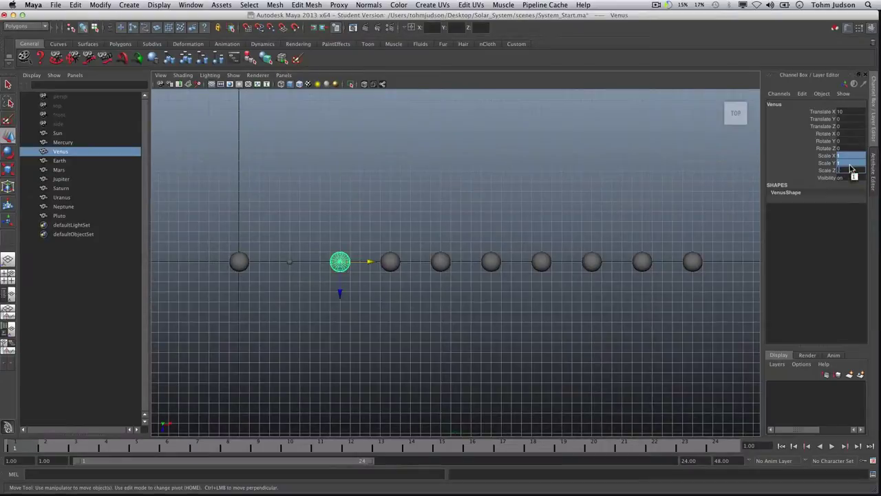
pyautogui.write('0.8')
pyautogui.press('Return')
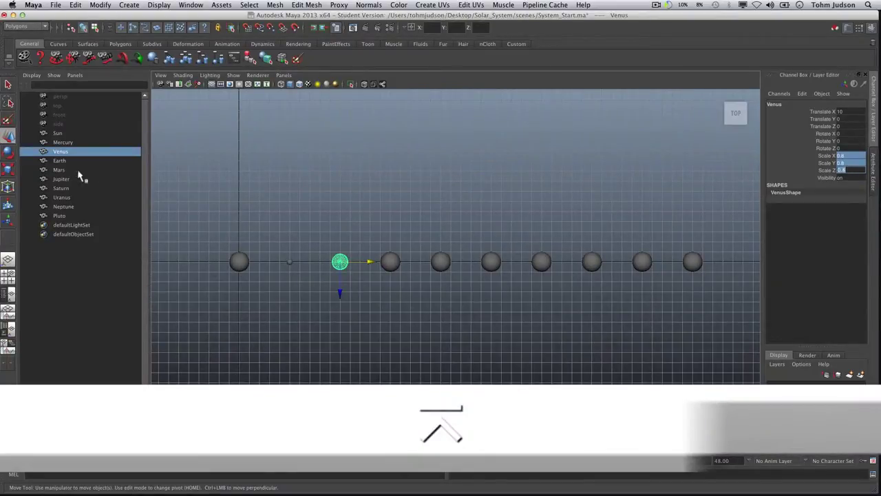
# Set Earth's scale X/Y/Z to 0.8 and Mars's to 0.4
pyautogui.click(76, 162)
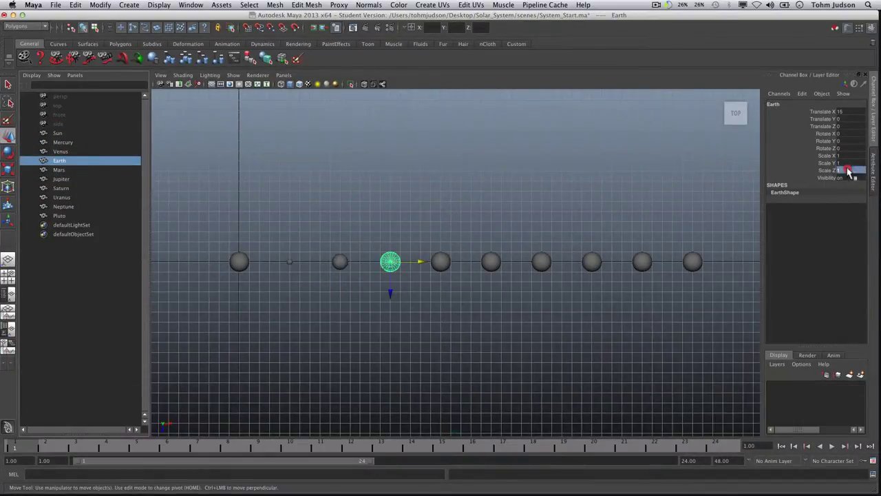
pyautogui.moveTo(848, 171); pyautogui.dragTo(849, 161)
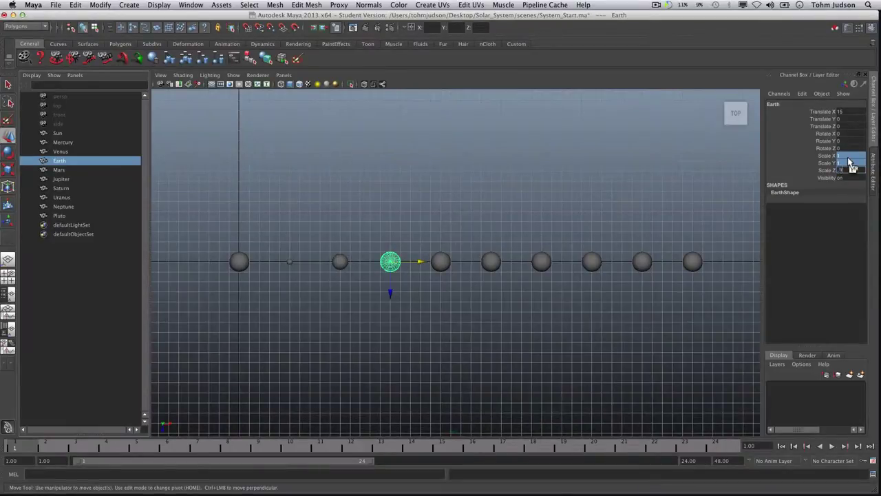
pyautogui.write('0.8')
pyautogui.press('Return')
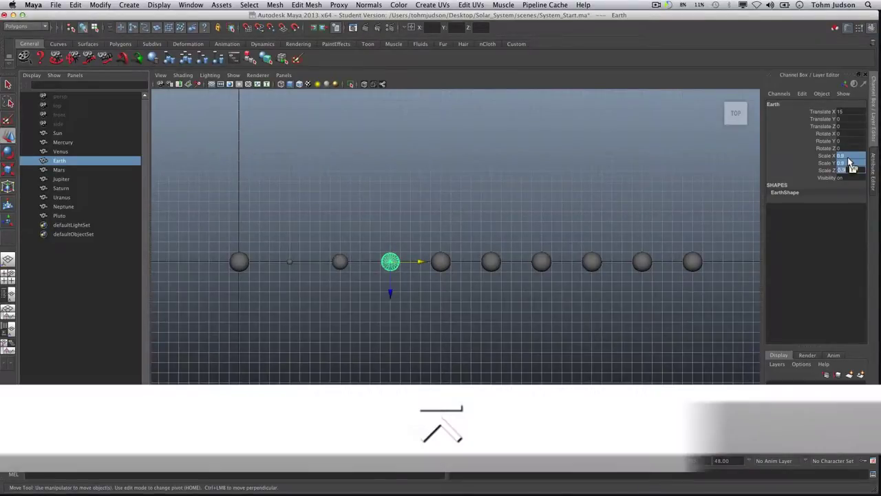
pyautogui.click(61, 170)
pyautogui.click(849, 157)
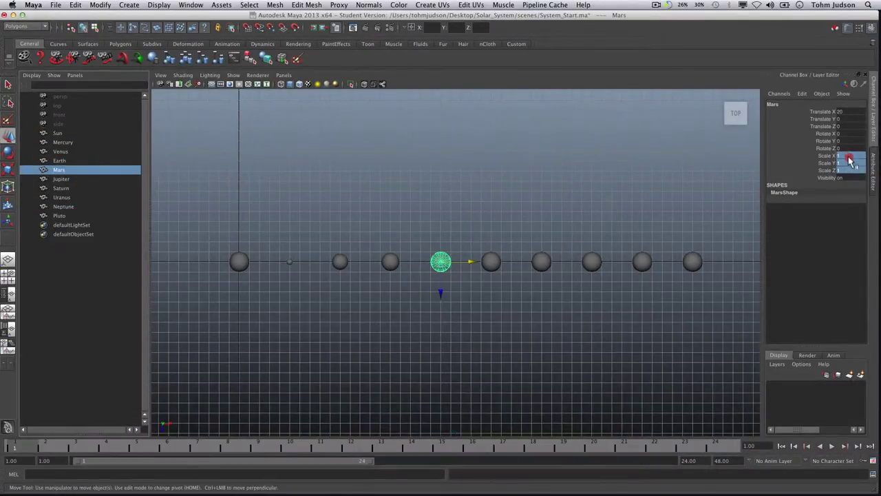
pyautogui.moveTo(850, 159); pyautogui.dragTo(848, 164)
pyautogui.write('0.4')
pyautogui.press('Return')
# Commit Jupiter's uniform scale of 10.2 and set Saturn's uniform scale to 8.3
pyautogui.click(72, 179)
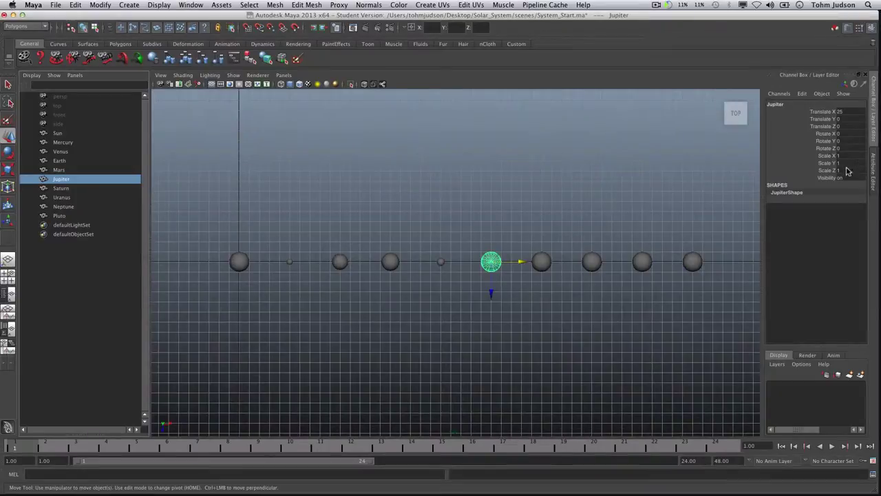
pyautogui.moveTo(847, 161); pyautogui.dragTo(856, 159)
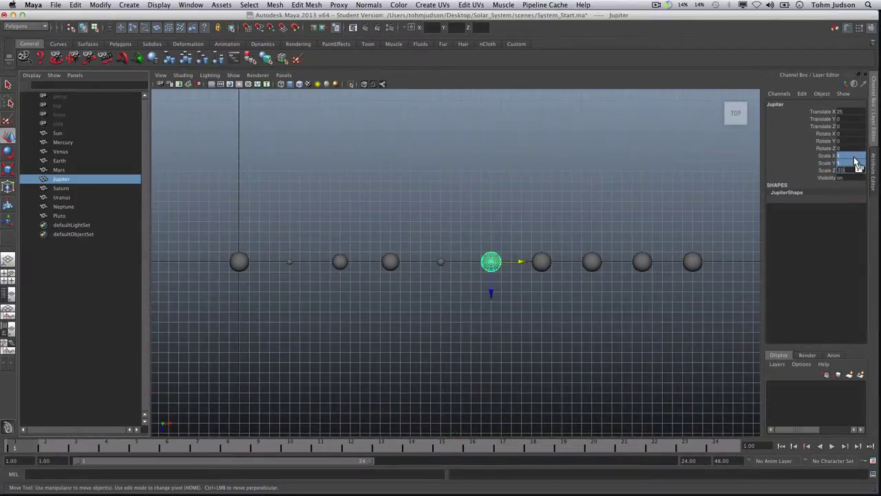
pyautogui.press('Return')
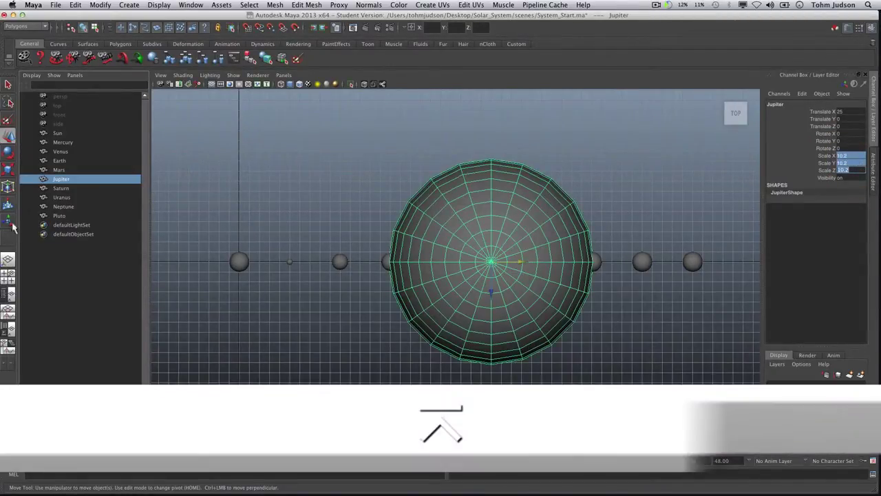
pyautogui.click(60, 188)
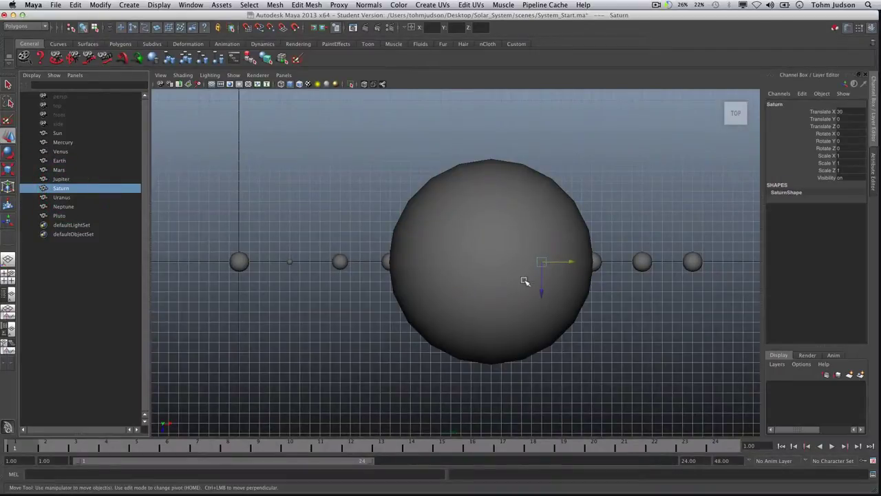
pyautogui.moveTo(857, 161); pyautogui.dragTo(866, 158)
pyautogui.write('8.3')
pyautogui.press('Return')
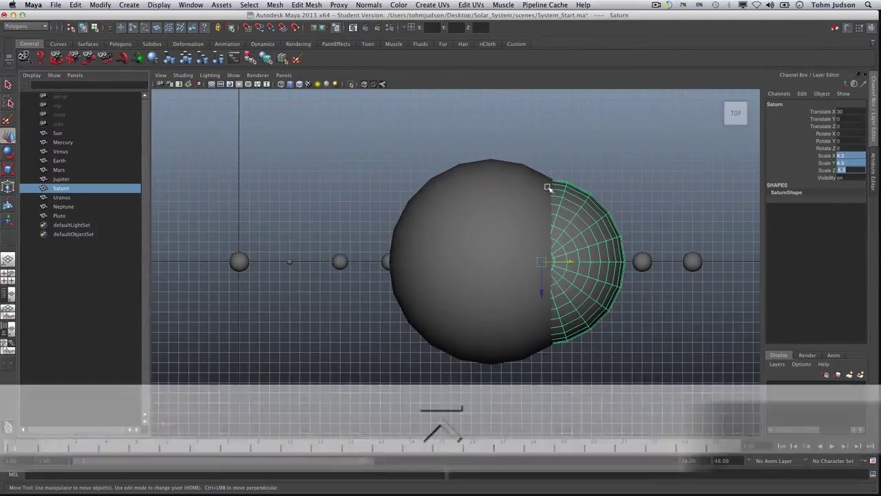
# Scale Uranus uniformly to 3.3 and Neptune uniformly to 3.2
pyautogui.click(68, 198)
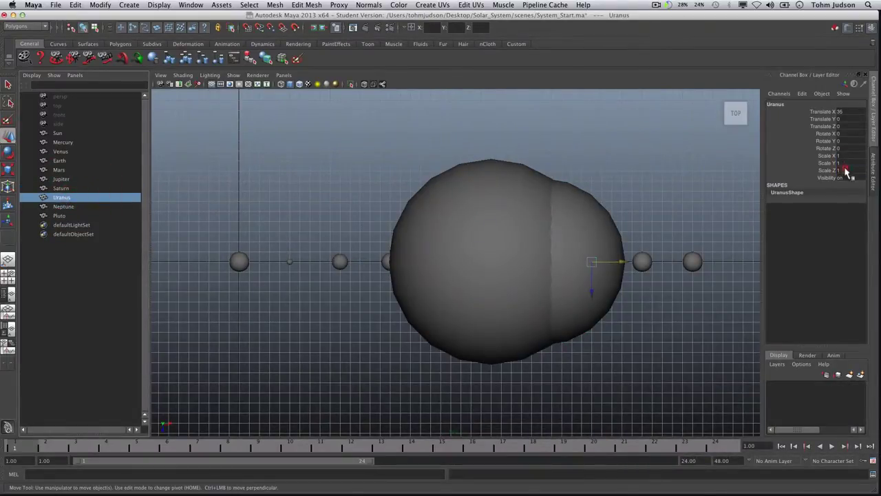
pyautogui.moveTo(847, 160); pyautogui.dragTo(836, 172)
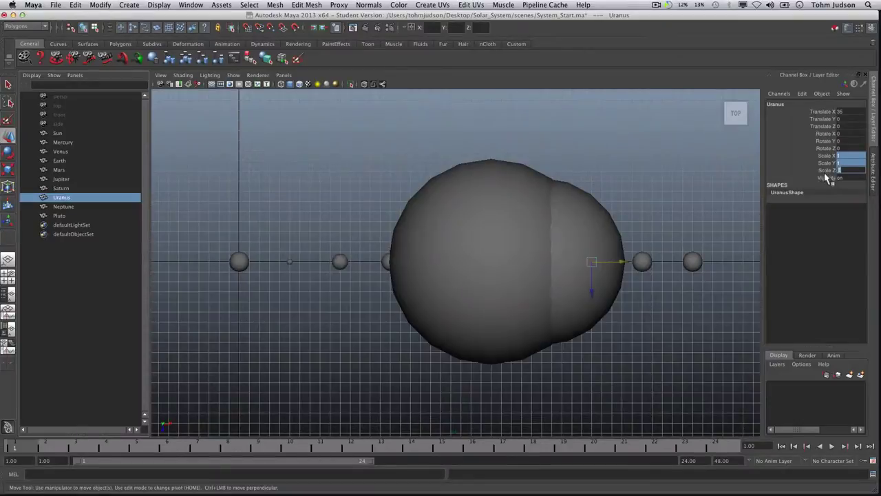
pyautogui.write('3.3')
pyautogui.press('Return')
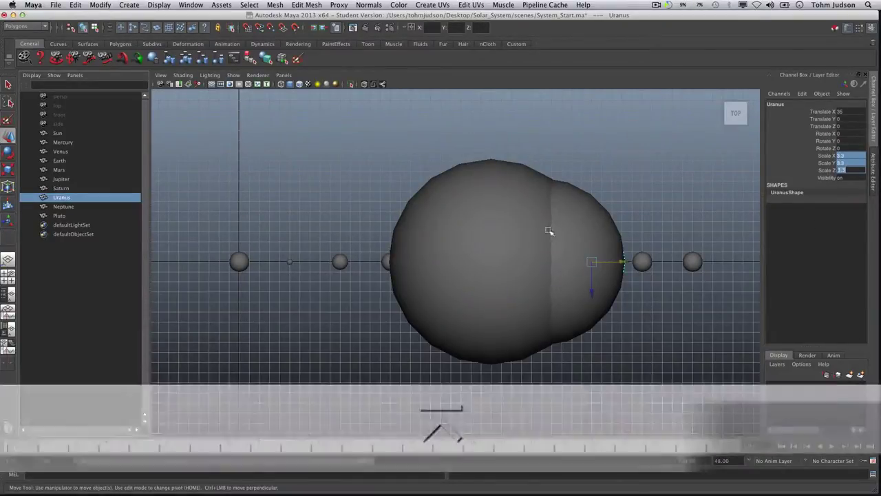
pyautogui.click(63, 206)
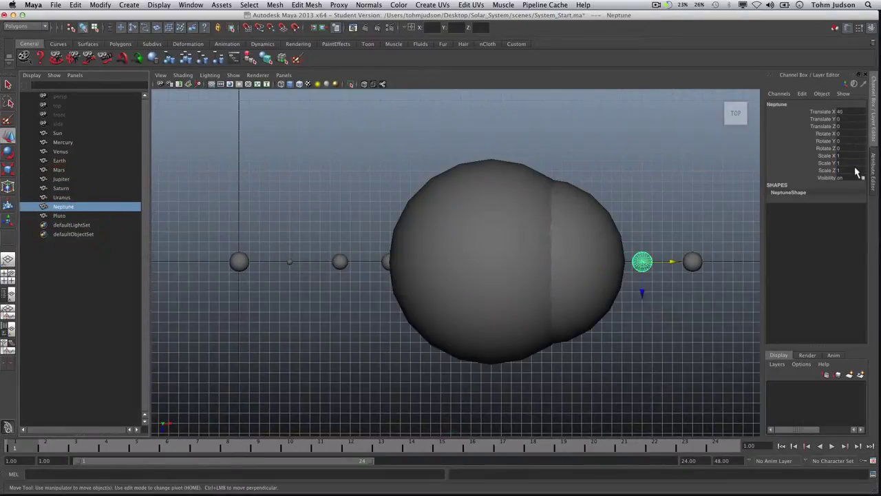
pyautogui.moveTo(852, 156); pyautogui.dragTo(857, 169)
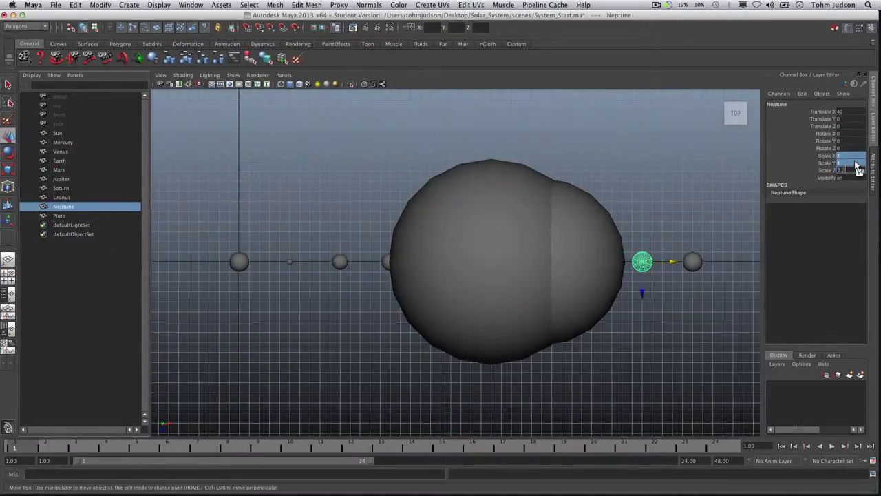
pyautogui.write('3.2')
pyautogui.press('Return')
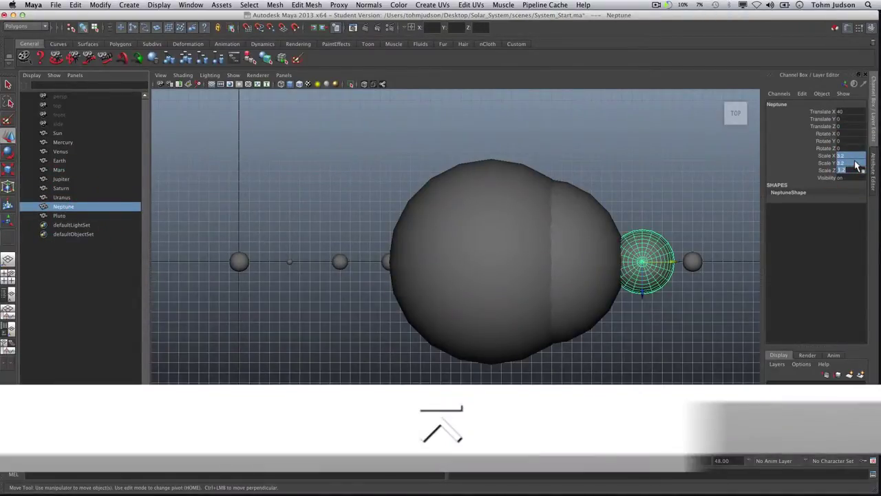
# Shrink Pluto uniformly to 0.15 on Scale X, Y and Z
pyautogui.click(62, 216)
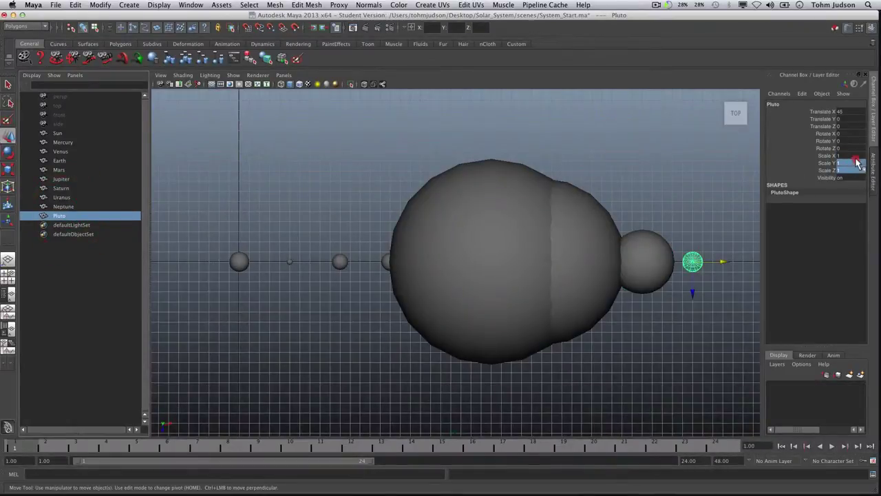
pyautogui.moveTo(855, 156); pyautogui.dragTo(860, 160)
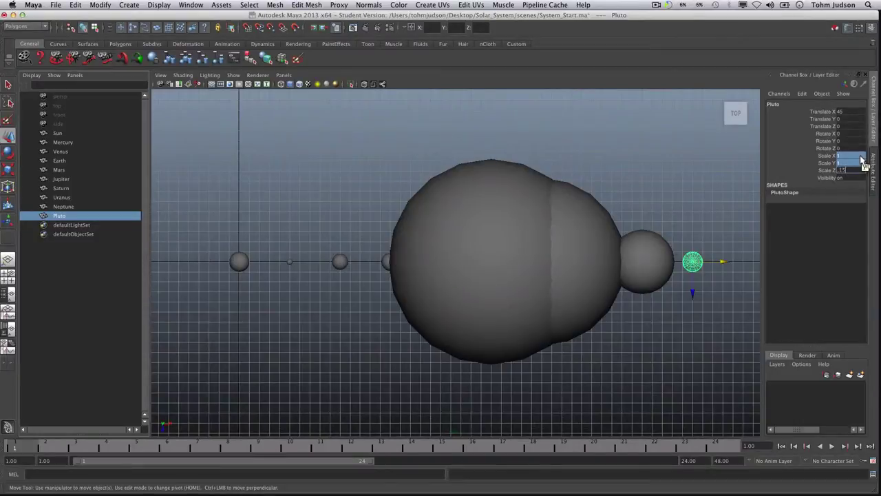
pyautogui.press('Return')
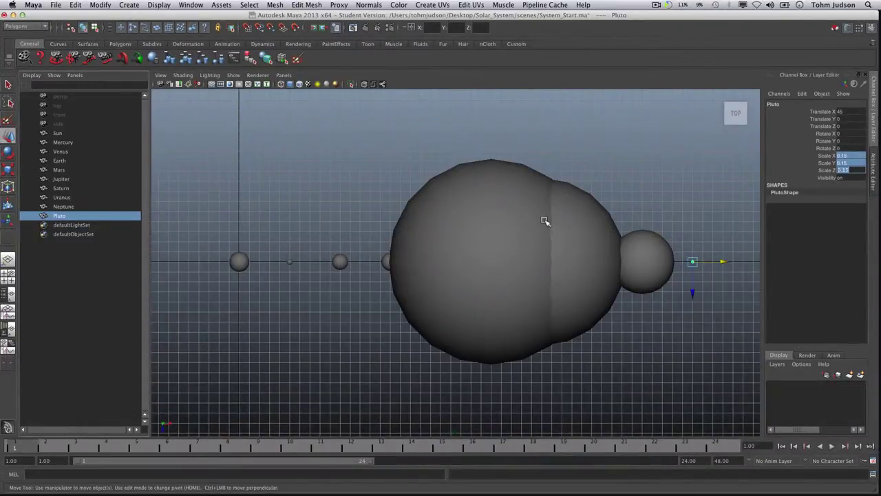
# Move Pluto out to X 62, Neptune further right, Uranus to X 45 and Saturn to X 36
pyautogui.keyDown('alt'); pyautogui.moveTo(603, 184); pyautogui.dragTo(241, 202, button='right'); pyautogui.keyUp('alt')
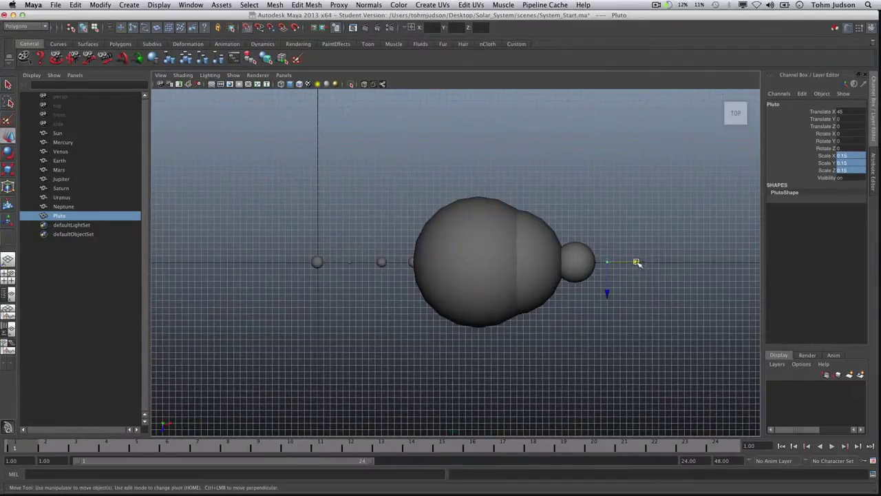
pyautogui.moveTo(637, 262); pyautogui.dragTo(715, 271)
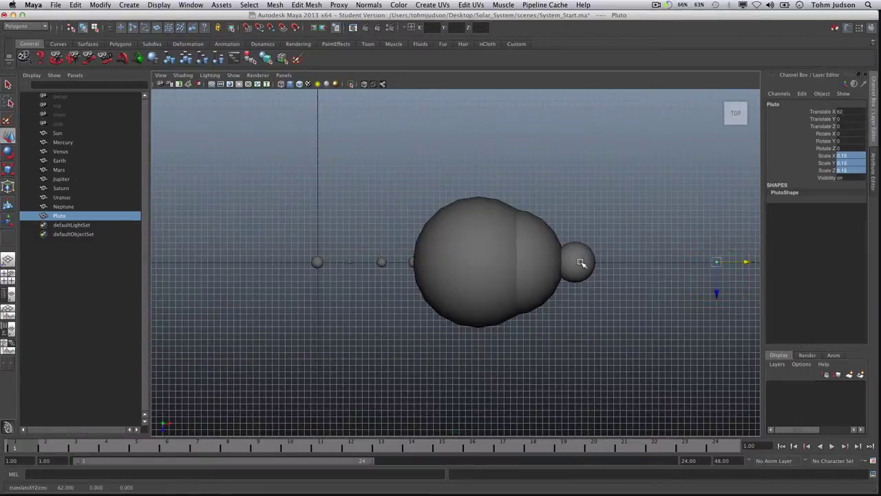
pyautogui.click(69, 206)
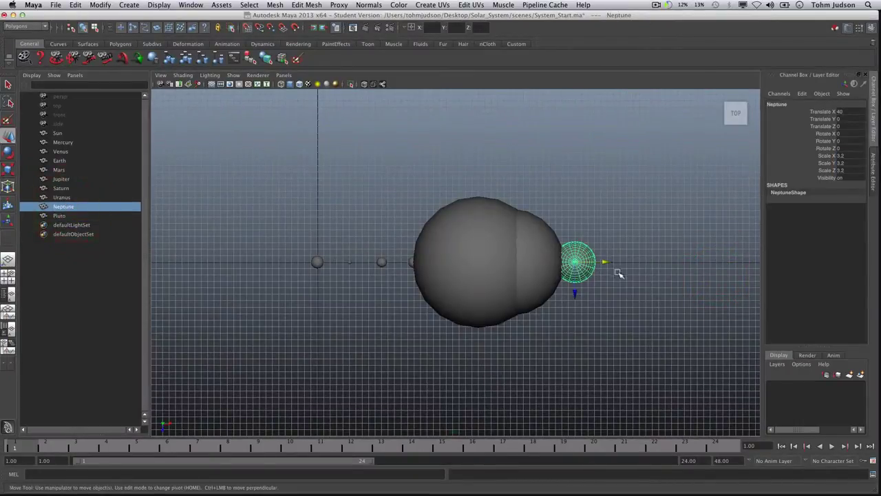
pyautogui.moveTo(606, 263); pyautogui.dragTo(674, 263)
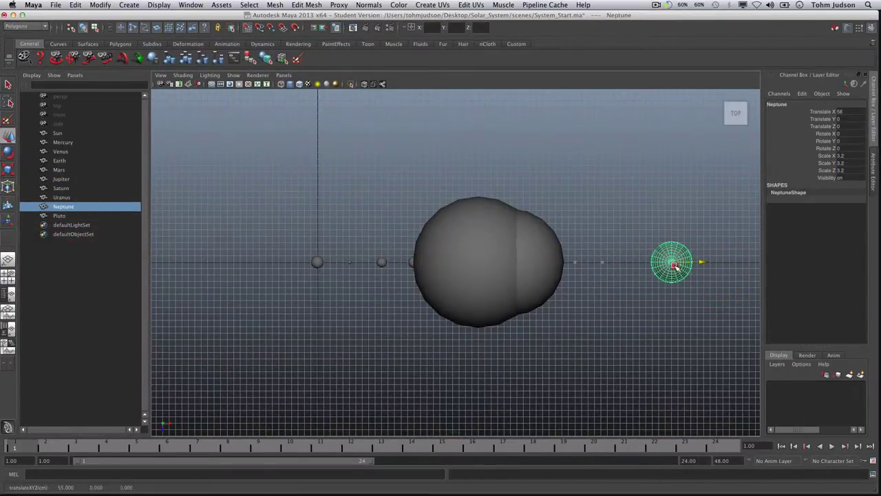
pyautogui.click(69, 197)
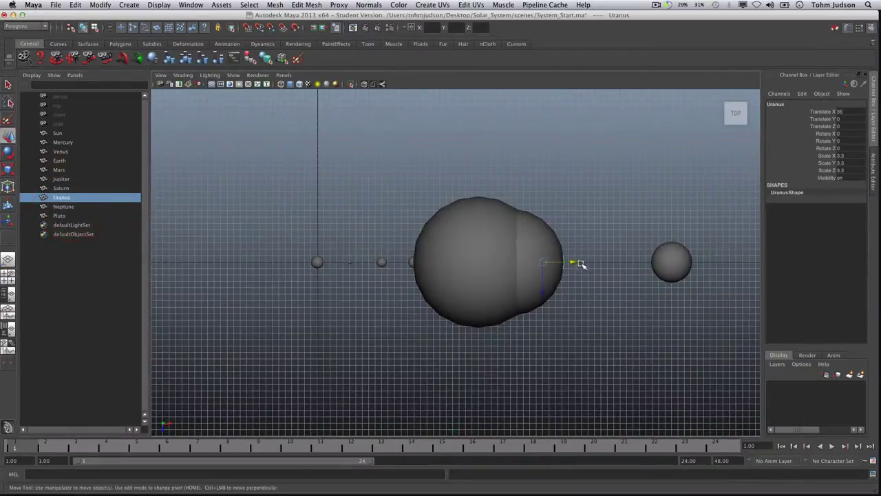
pyautogui.moveTo(583, 262); pyautogui.dragTo(626, 267)
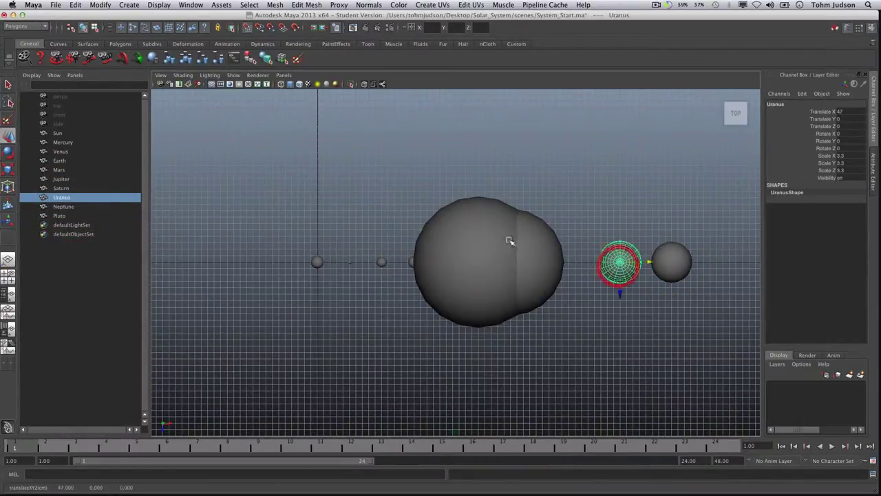
pyautogui.click(69, 188)
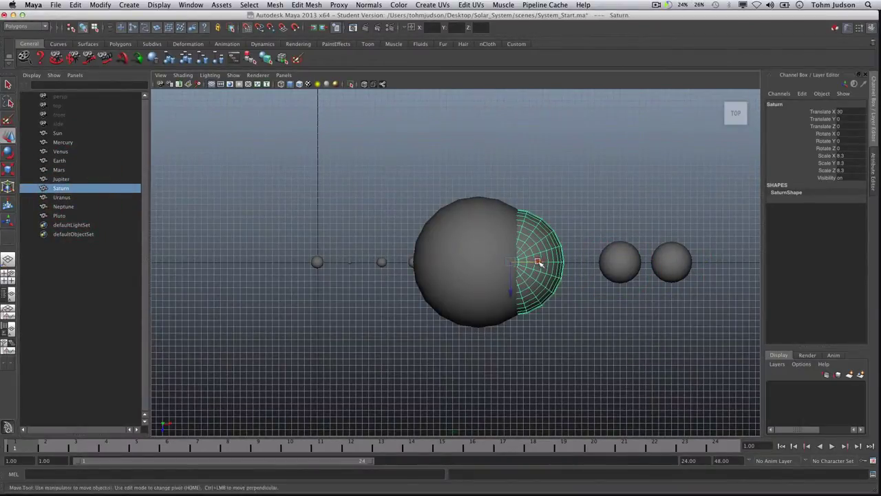
pyautogui.moveTo(537, 262); pyautogui.dragTo(580, 263)
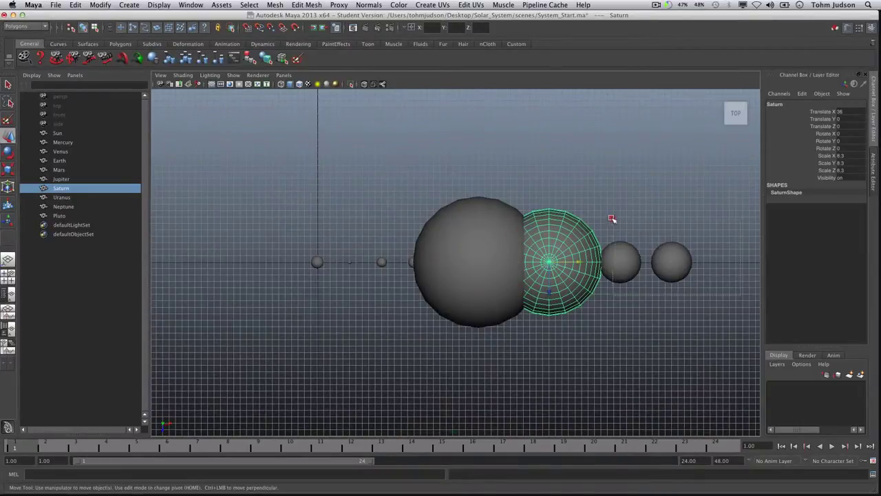
# Shift Uranus, Neptune and Pluto right together, then move Saturn to X 46
pyautogui.moveTo(616, 213); pyautogui.dragTo(720, 296)
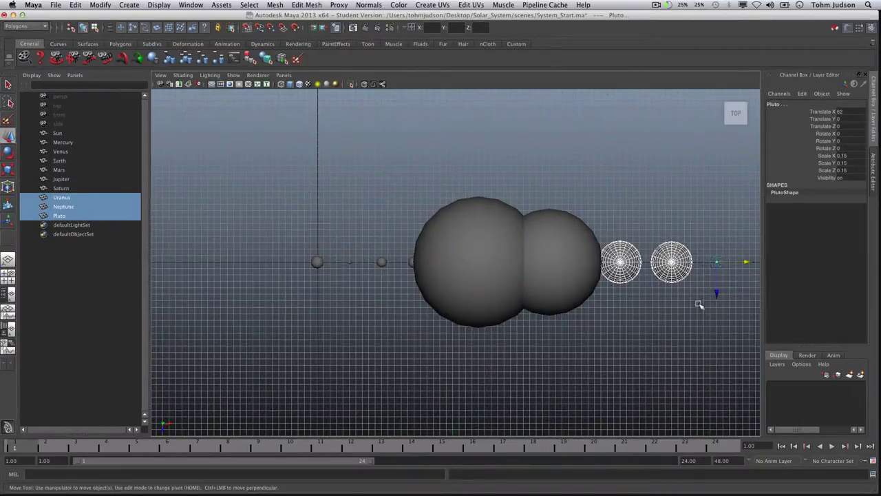
pyautogui.keyDown('alt'); pyautogui.moveTo(679, 302); pyautogui.dragTo(372, 317, button='right'); pyautogui.keyUp('alt')
pyautogui.moveTo(665, 261); pyautogui.dragTo(737, 264)
pyautogui.click(555, 264)
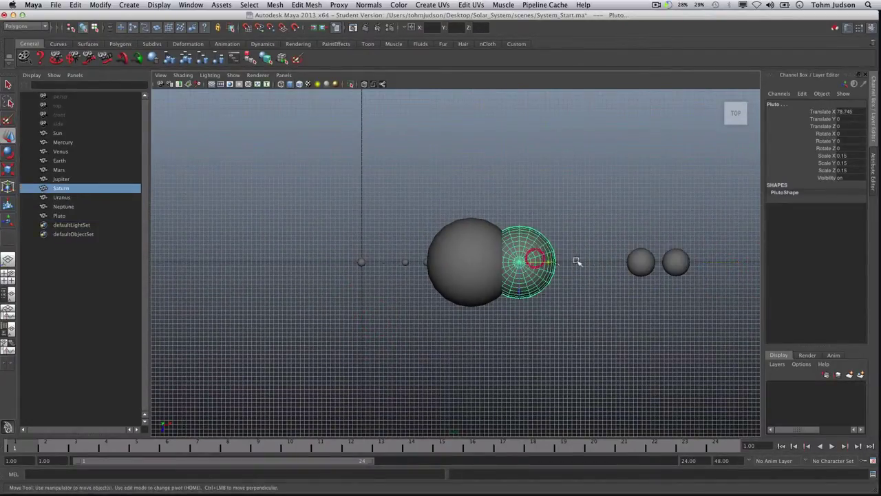
pyautogui.press('super+z')
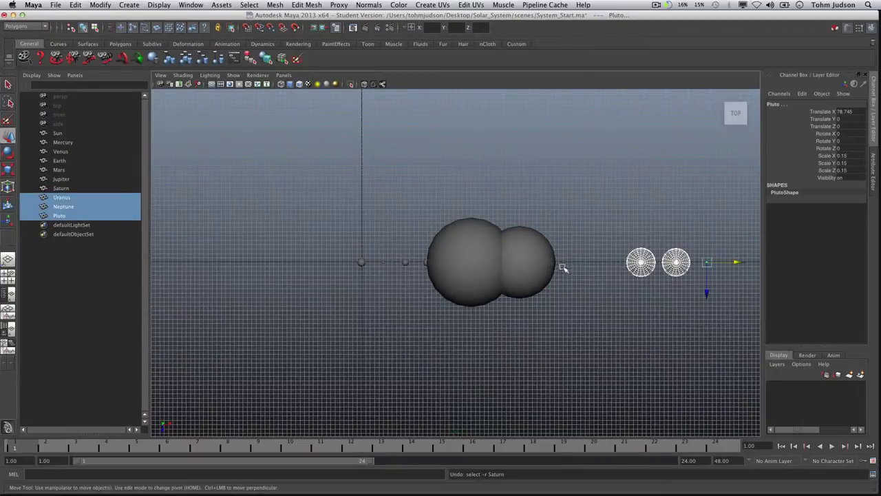
pyautogui.click(535, 259)
pyautogui.moveTo(525, 262); pyautogui.dragTo(578, 263)
# Move Jupiter right to X 32 and Saturn to X 52
pyautogui.click(475, 256)
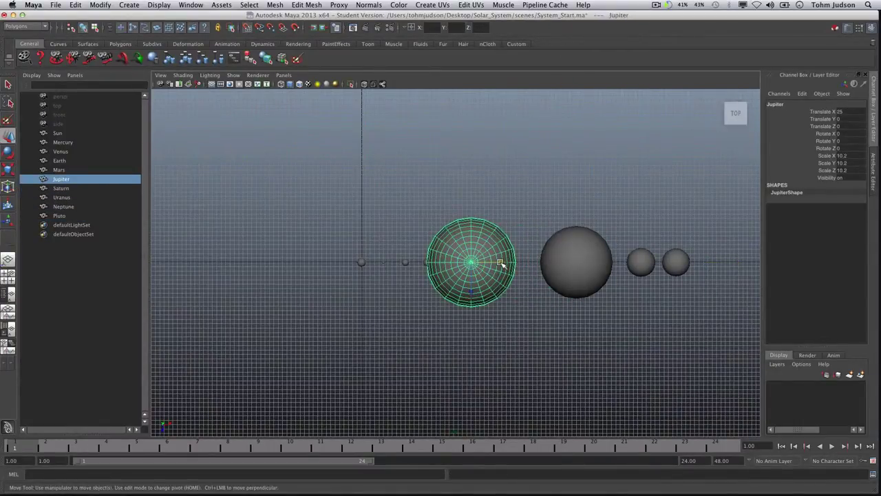
pyautogui.moveTo(502, 262); pyautogui.dragTo(532, 262)
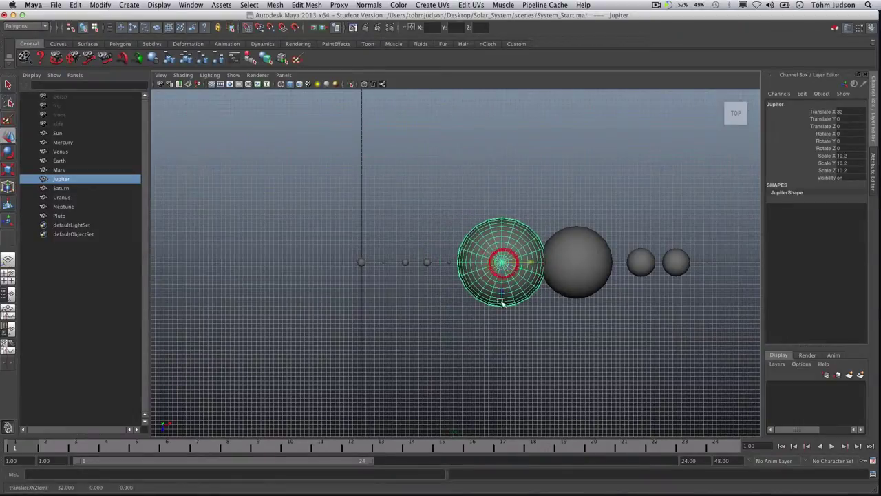
pyautogui.click(536, 303)
pyautogui.click(582, 265)
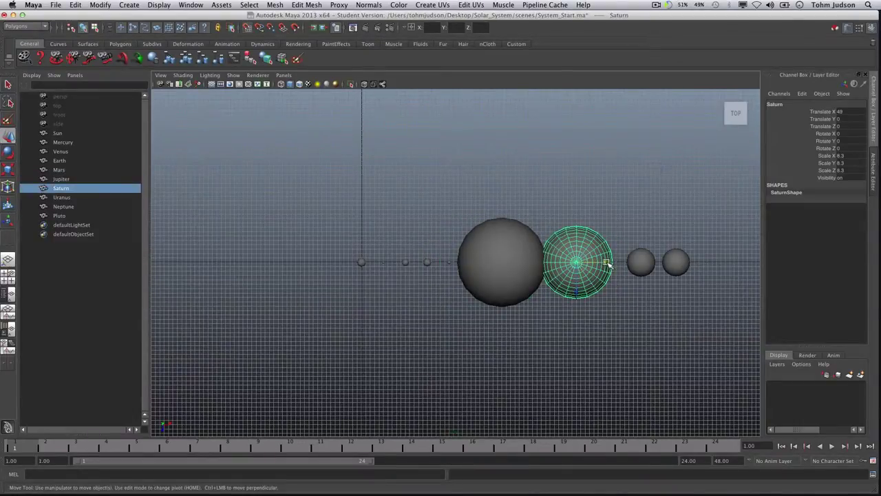
pyautogui.moveTo(607, 264)
pyautogui.mouseDown()
pyautogui.moveTo(632, 262)
pyautogui.moveTo(619, 263)
pyautogui.mouseUp()
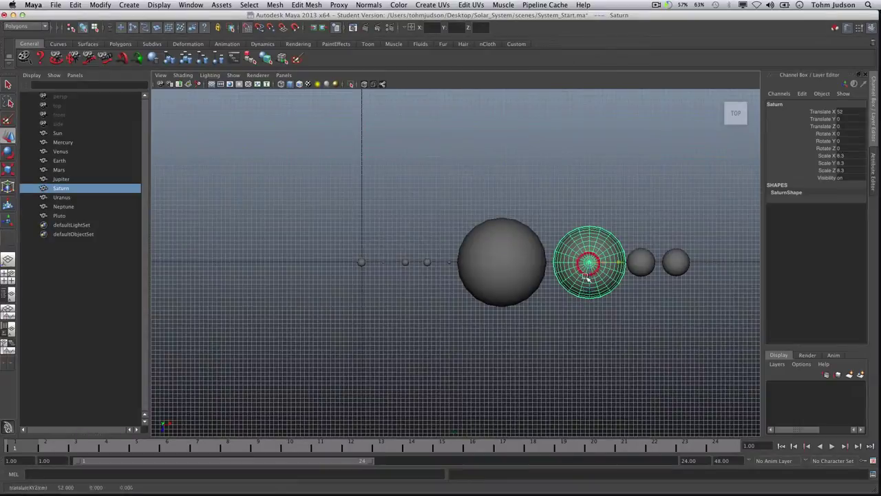
pyautogui.click(600, 314)
# Slide Uranus, Neptune and Pluto further right together, undoing a move that stacked them
pyautogui.moveTo(734, 311); pyautogui.dragTo(623, 237)
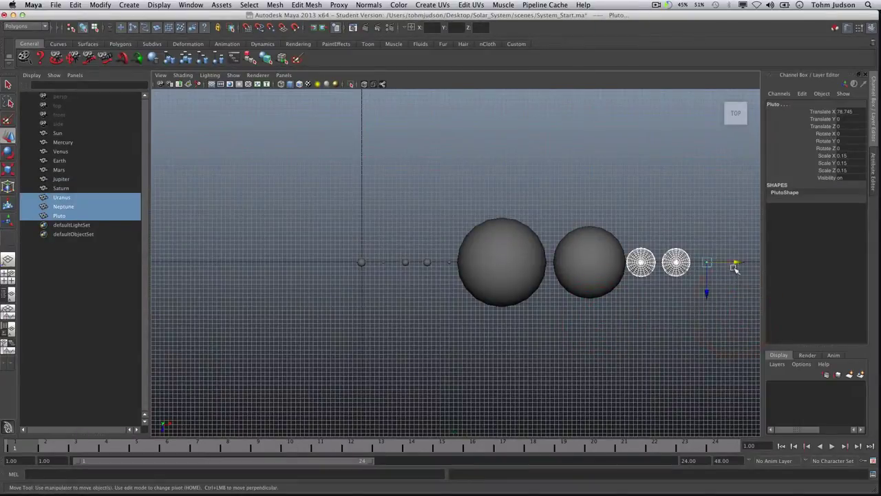
pyautogui.moveTo(736, 263); pyautogui.dragTo(705, 290)
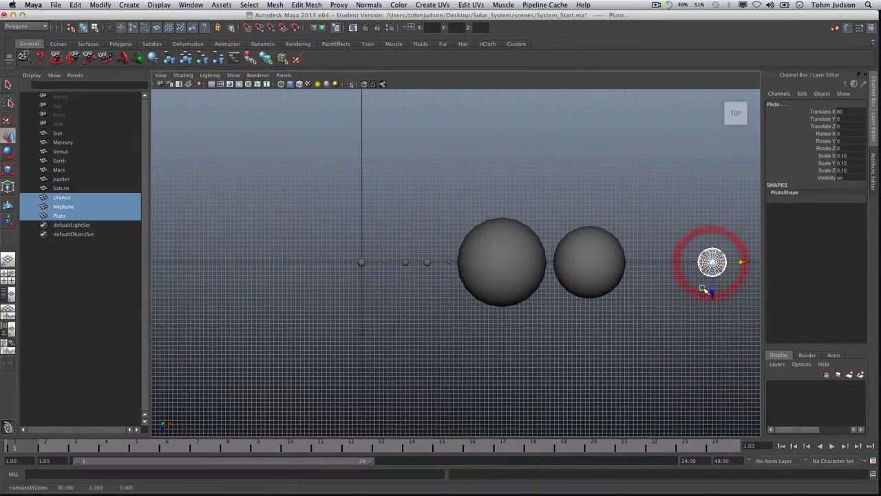
pyautogui.press('super+z')
pyautogui.click(663, 313)
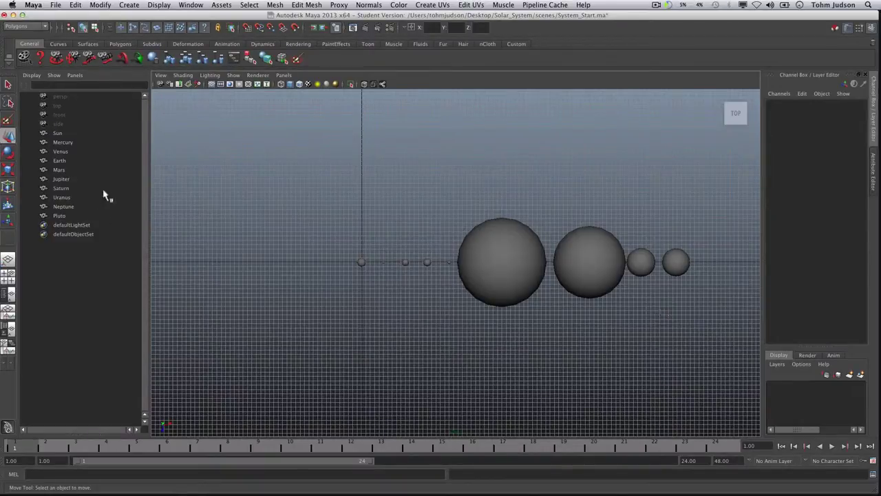
pyautogui.click(77, 189)
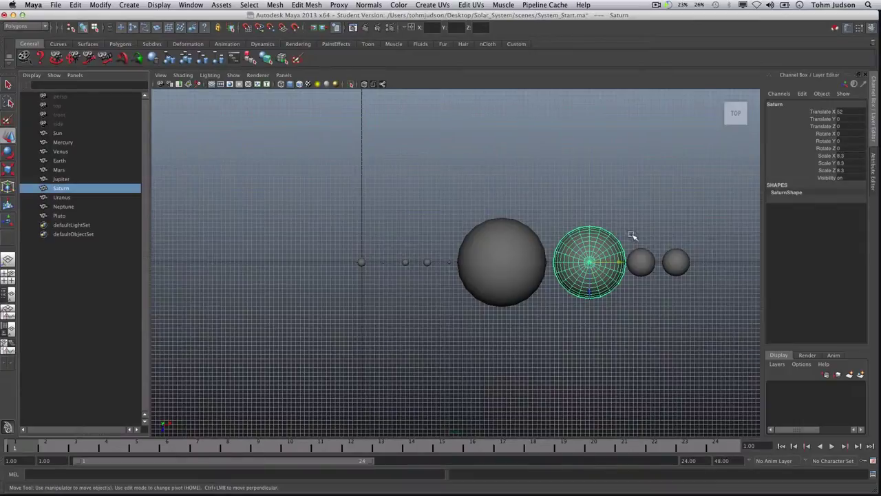
pyautogui.moveTo(631, 236); pyautogui.dragTo(723, 300)
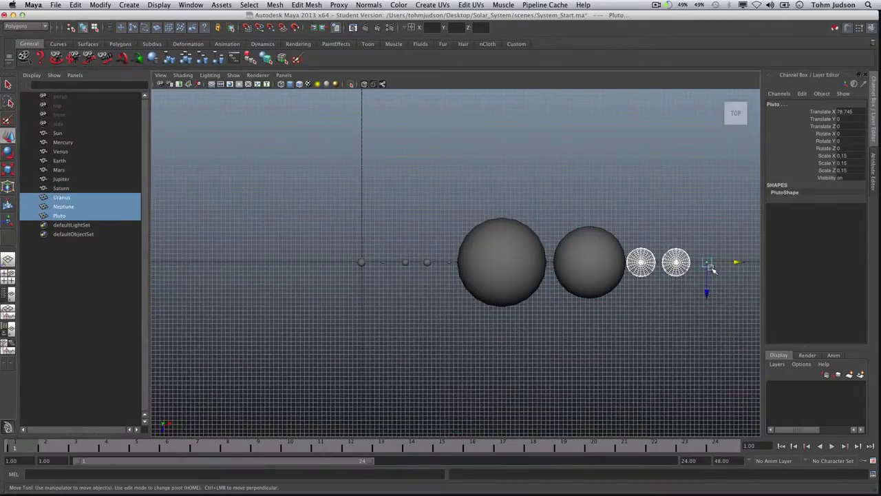
pyautogui.moveTo(742, 263); pyautogui.dragTo(764, 264)
pyautogui.click(678, 305)
# Push the three outer planets further right and settle Saturn at X 54.512
pyautogui.click(606, 268)
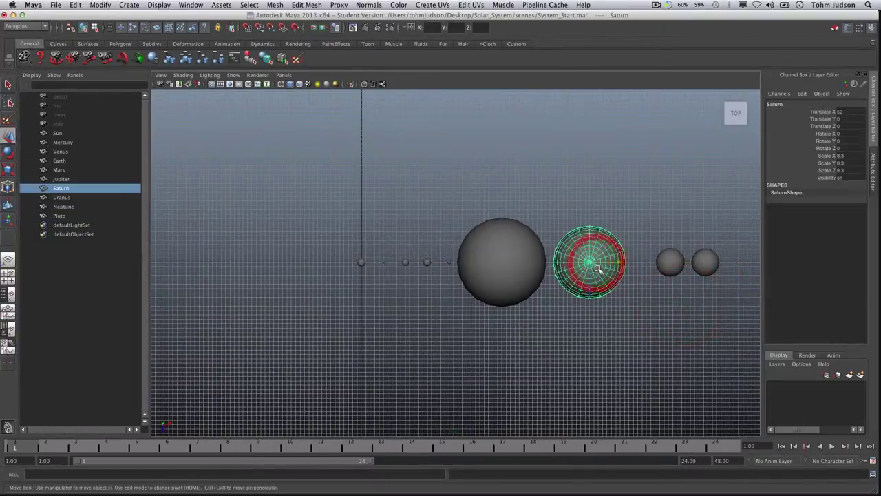
pyautogui.moveTo(623, 265); pyautogui.dragTo(634, 264)
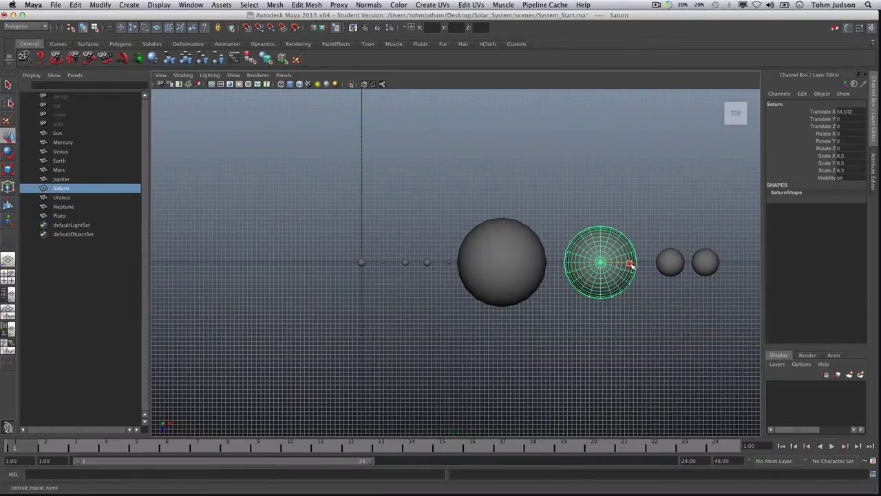
pyautogui.moveTo(665, 233); pyautogui.dragTo(743, 305)
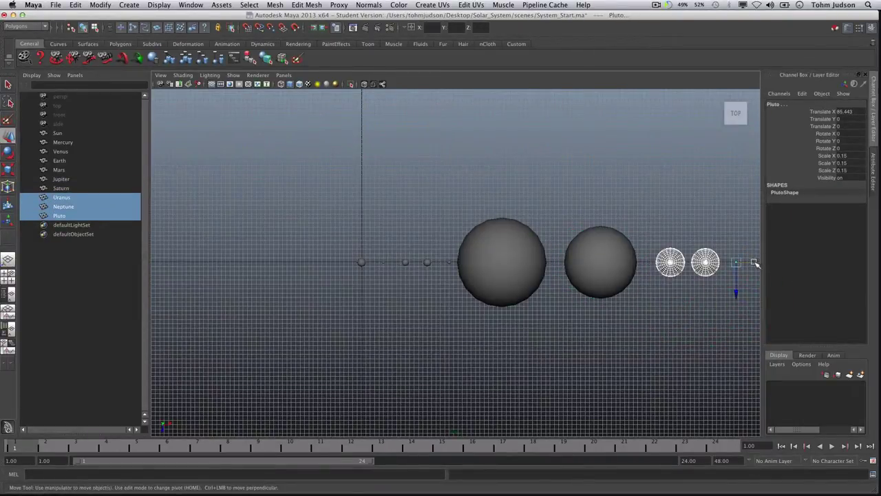
pyautogui.moveTo(753, 258); pyautogui.dragTo(796, 266)
pyautogui.click(609, 256)
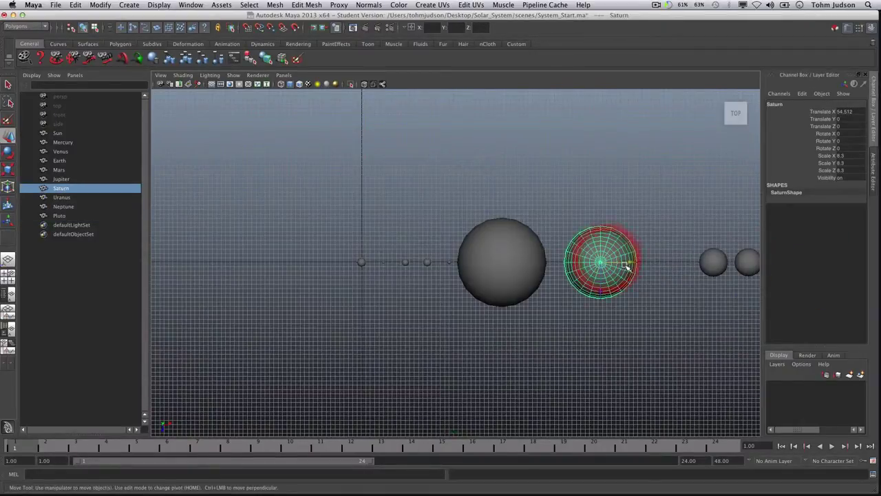
pyautogui.moveTo(632, 263); pyautogui.dragTo(660, 260)
pyautogui.click(584, 326)
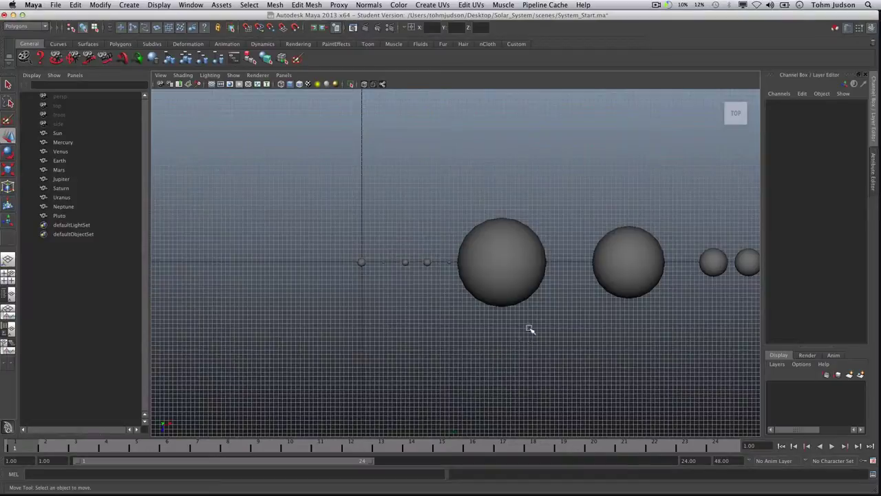
# Create NURBS torus nurbsTorus1 and drag it along X onto Saturn at Translate X 61
pyautogui.click(130, 4)
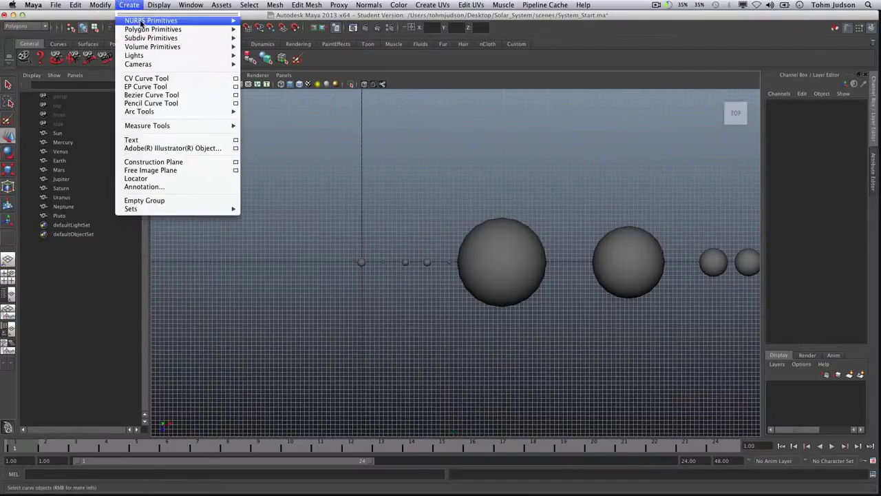
pyautogui.moveTo(141, 22)
pyautogui.click(272, 67)
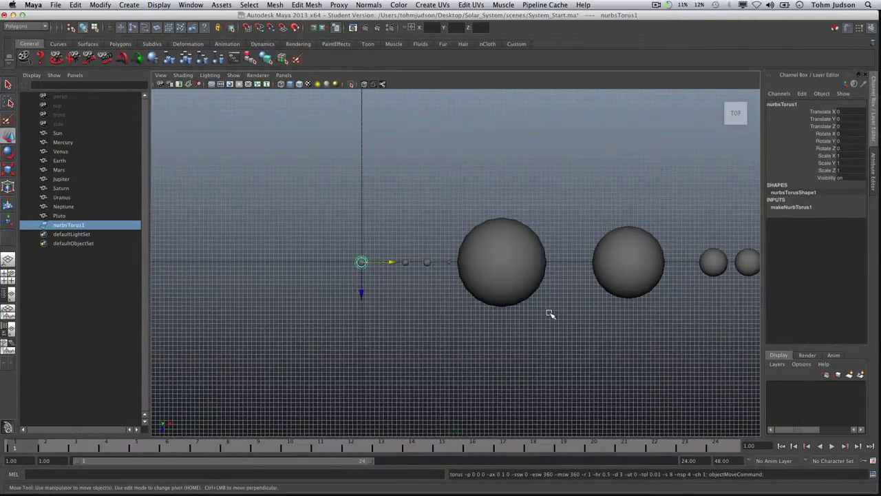
pyautogui.moveTo(395, 262); pyautogui.dragTo(602, 271)
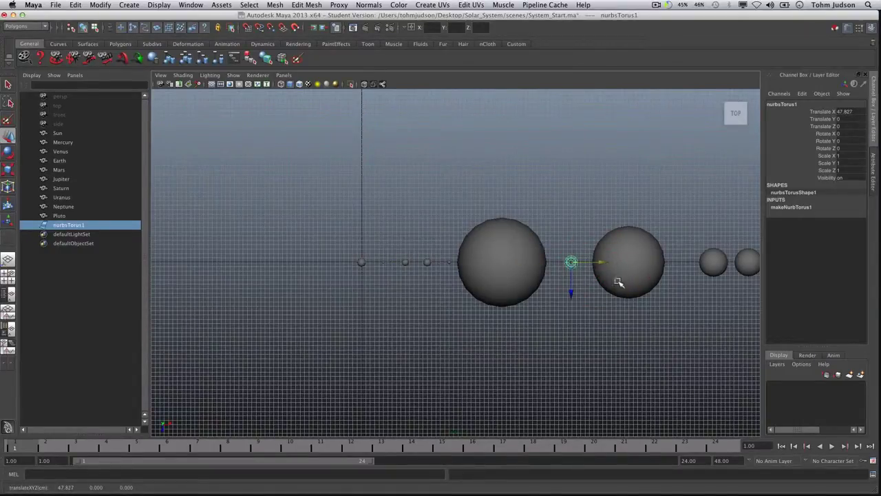
pyautogui.moveTo(603, 260); pyautogui.dragTo(629, 266)
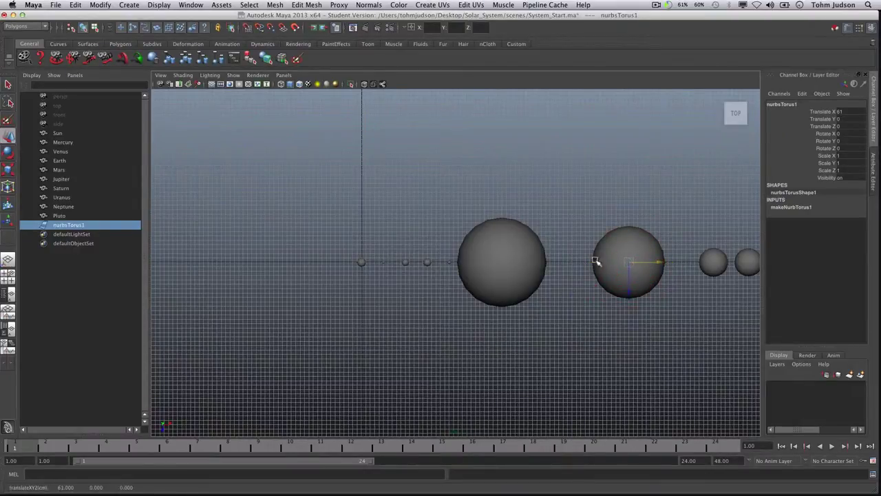
pyautogui.press('r')
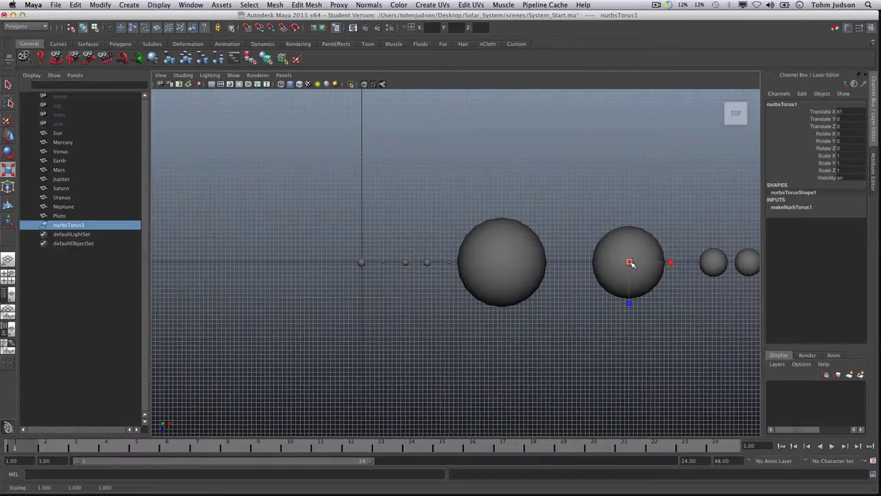
# Give nurbsTorus1 a uniform scale of 8.3 to match Saturn's scale
pyautogui.moveTo(630, 263); pyautogui.dragTo(716, 163)
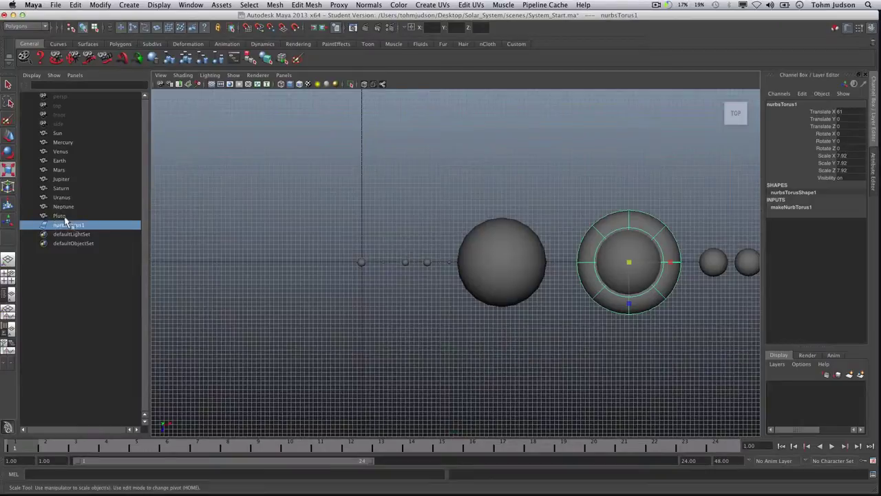
pyautogui.click(62, 188)
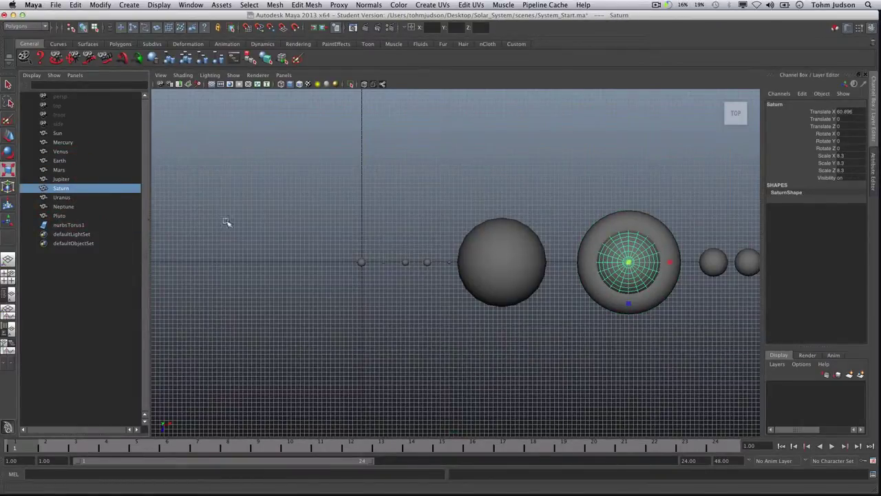
pyautogui.click(594, 252)
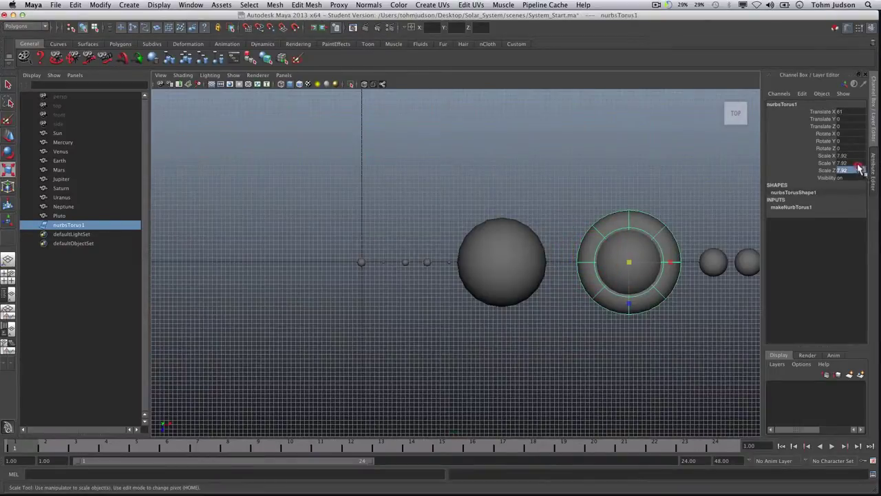
pyautogui.moveTo(856, 155); pyautogui.dragTo(859, 170)
pyautogui.write('5')
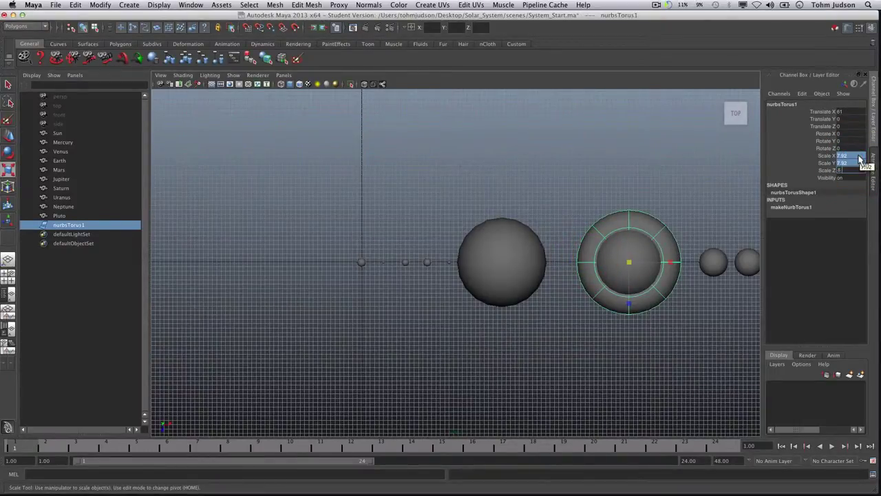
pyautogui.write('.3')
pyautogui.press('Return')
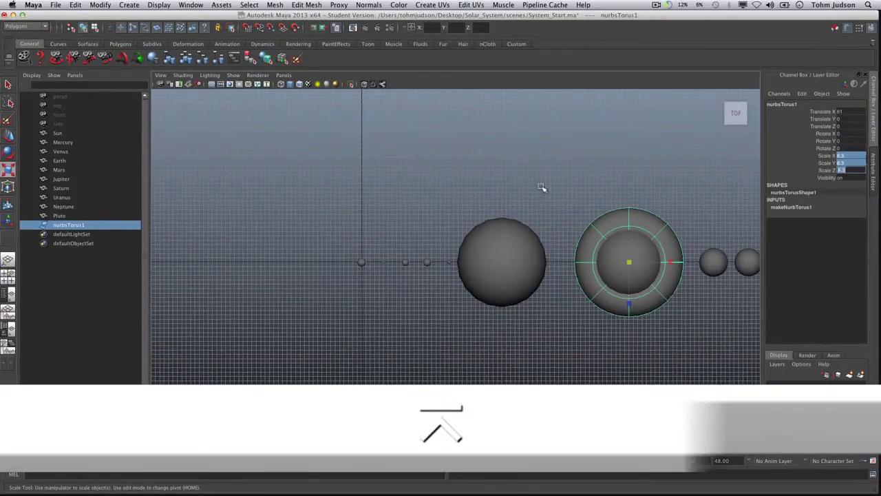
pyautogui.click(566, 182)
pyautogui.click(647, 275)
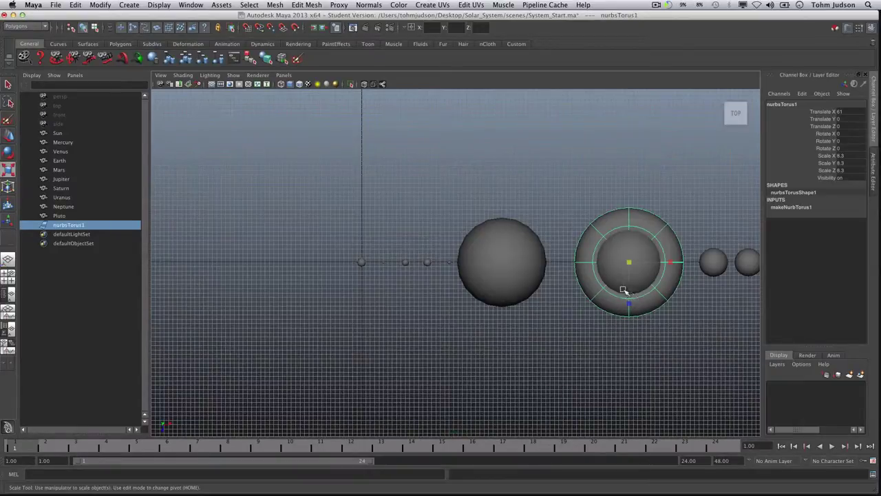
# Switch the viewport to the persp camera and frame Saturn with its torus
pyautogui.click(284, 75)
pyautogui.moveTo(296, 84)
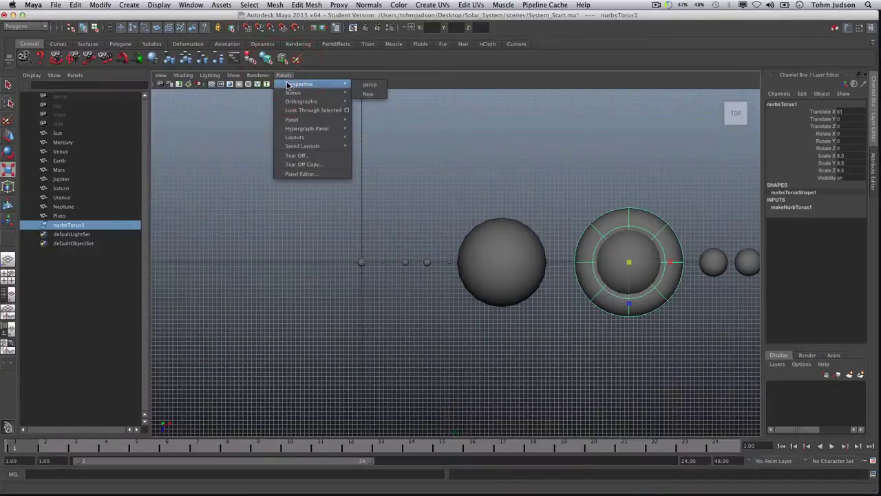
pyautogui.click(370, 85)
pyautogui.keyDown('alt'); pyautogui.moveTo(597, 329); pyautogui.dragTo(608, 272); pyautogui.keyUp('alt')
pyautogui.keyDown('alt'); pyautogui.moveTo(609, 272); pyautogui.dragTo(841, 298, button='right'); pyautogui.keyUp('alt')
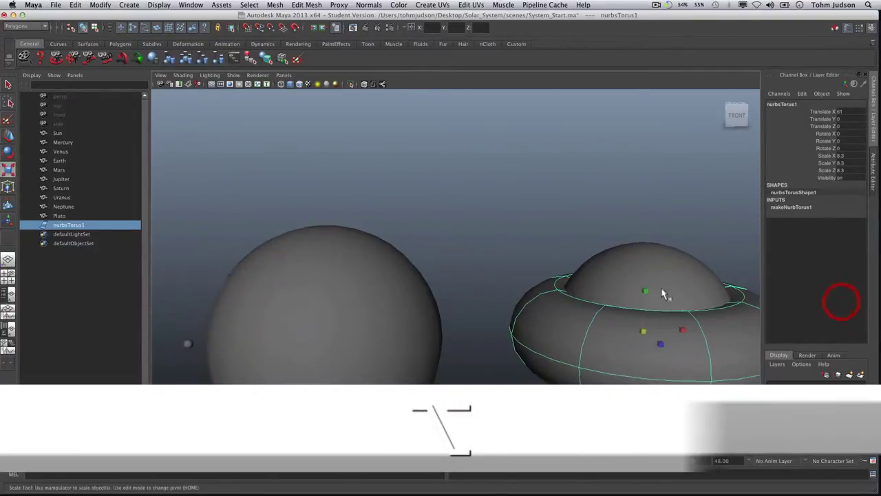
pyautogui.keyDown('alt'); pyautogui.moveTo(581, 276); pyautogui.dragTo(454, 268); pyautogui.keyUp('alt')
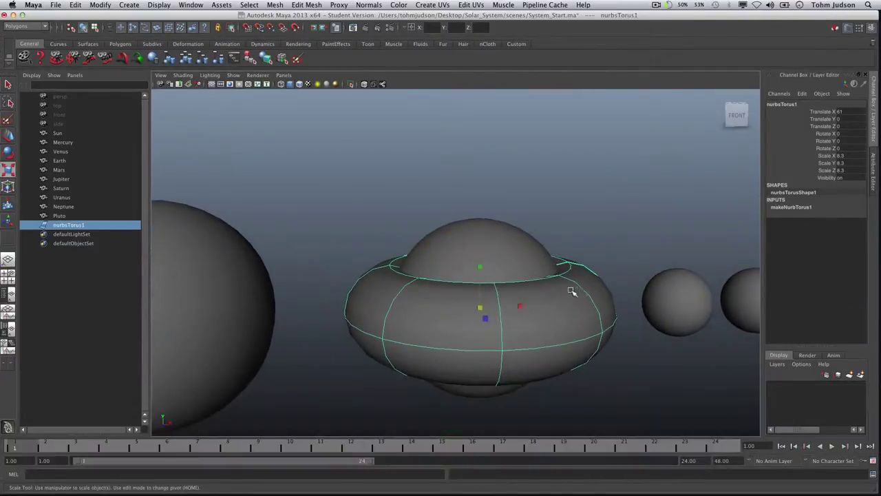
# Flatten the torus into a thin ring with Scale Y 0.025
pyautogui.click(480, 263)
pyautogui.moveTo(478, 266); pyautogui.dragTo(482, 305)
pyautogui.click(833, 163)
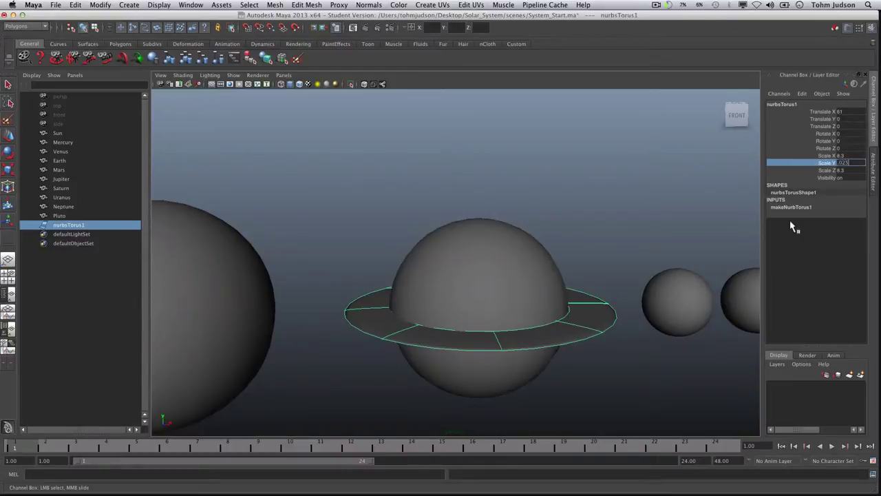
pyautogui.write('.025')
pyautogui.press('Return')
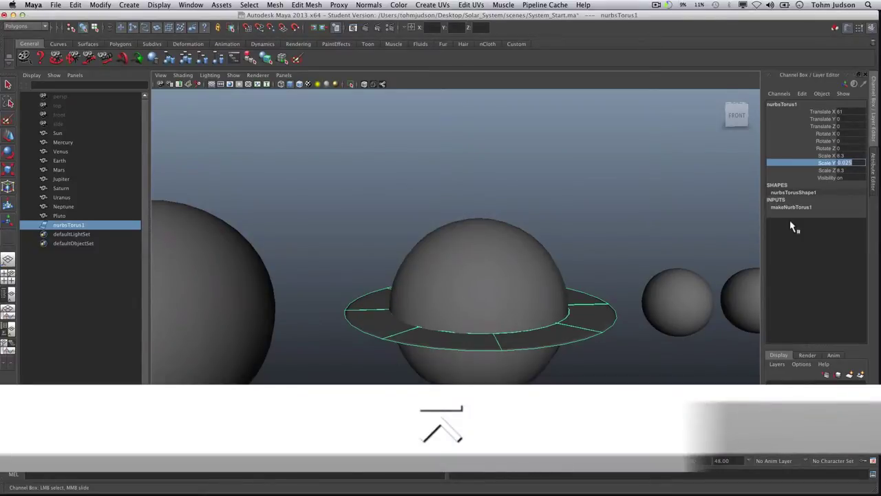
pyautogui.keyDown('alt'); pyautogui.moveTo(422, 349); pyautogui.dragTo(409, 365); pyautogui.keyUp('alt')
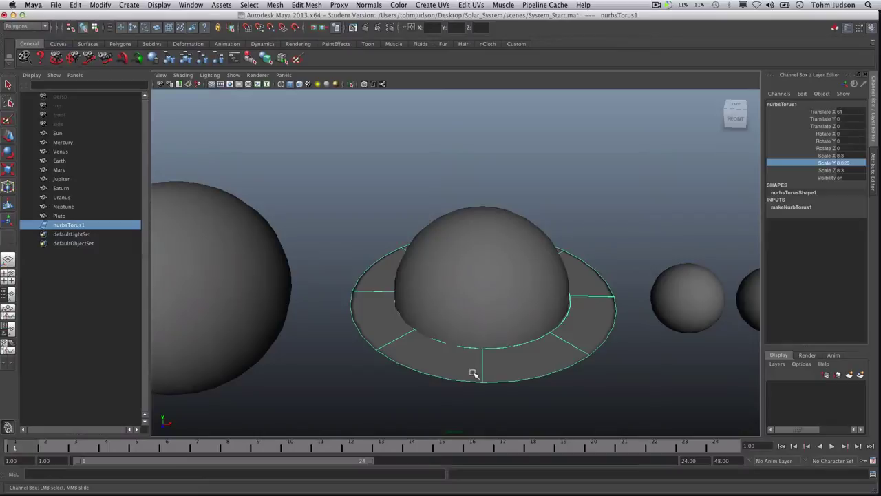
# In makeNurbTorus1's attributes, set Radius to 1.5 and Height Ratio to 0.25
pyautogui.click(873, 169)
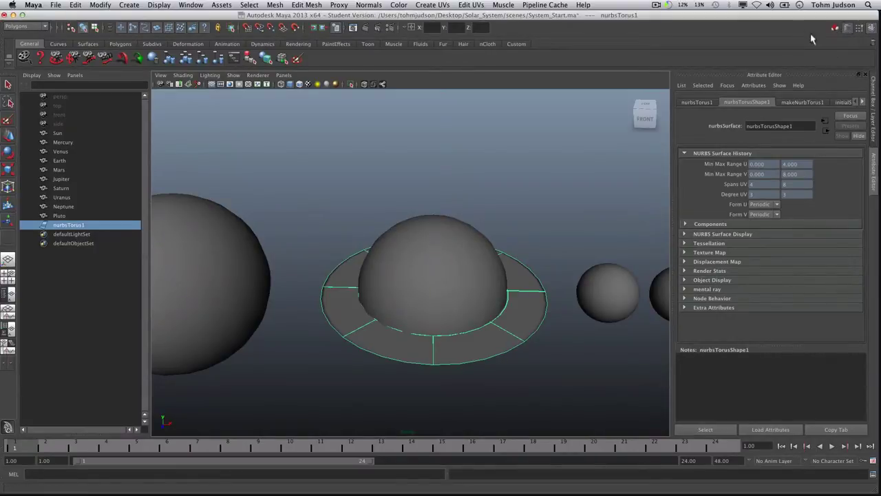
pyautogui.click(799, 102)
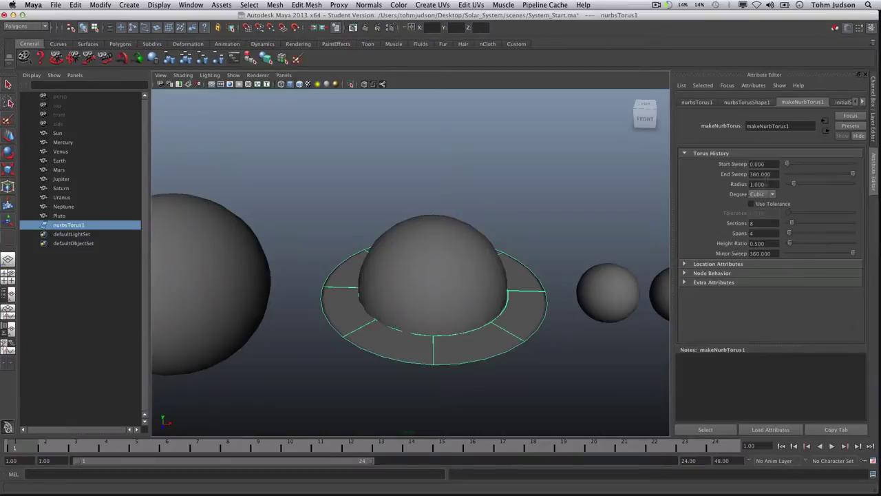
pyautogui.click(755, 184)
pyautogui.click(772, 184)
pyautogui.press('Return')
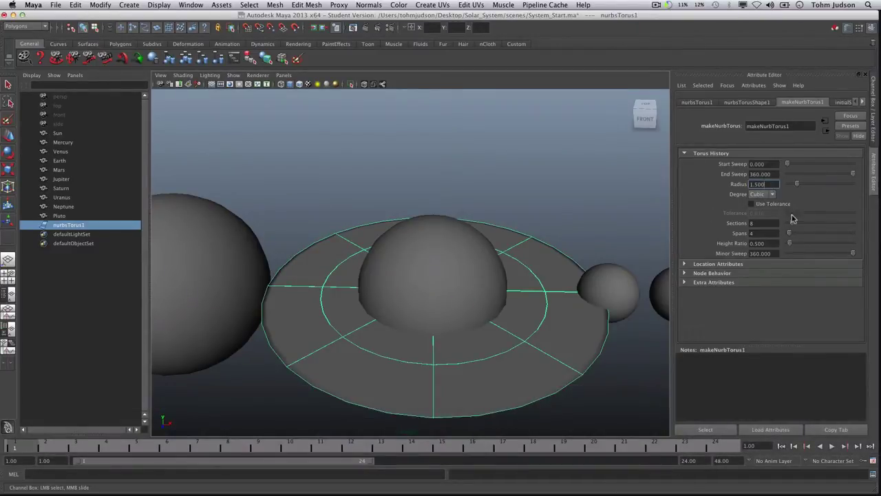
pyautogui.click(765, 244)
pyautogui.write('.25')
pyautogui.press('Return')
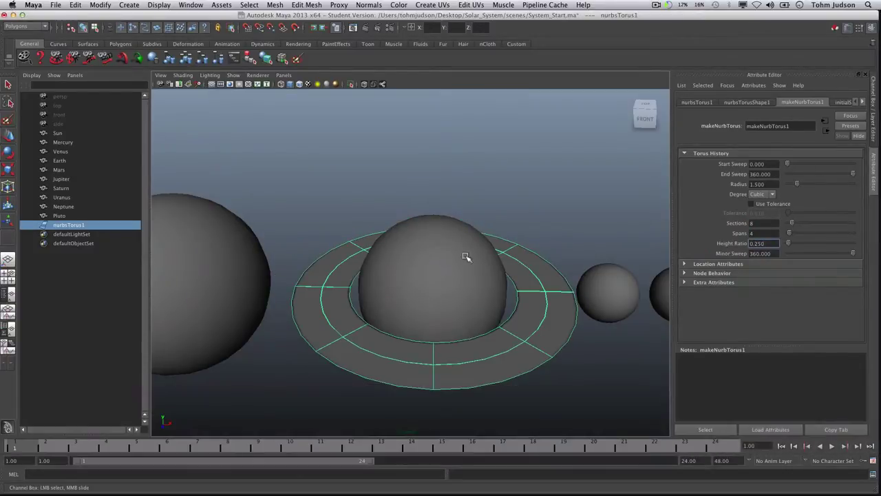
# Pull the perspective view back over the ringed system, then marquee-select Uranus, Neptune and Pluto
pyautogui.moveTo(463, 250)
pyautogui.keyDown('alt'); pyautogui.mouseDown()
pyautogui.moveTo(456, 211)
pyautogui.moveTo(468, 238)
pyautogui.moveTo(475, 227)
pyautogui.moveTo(468, 193)
pyautogui.moveTo(474, 248)
pyautogui.mouseUp(); pyautogui.keyUp('alt')
pyautogui.keyDown('alt'); pyautogui.moveTo(474, 248); pyautogui.dragTo(230, 281, button='right'); pyautogui.keyUp('alt')
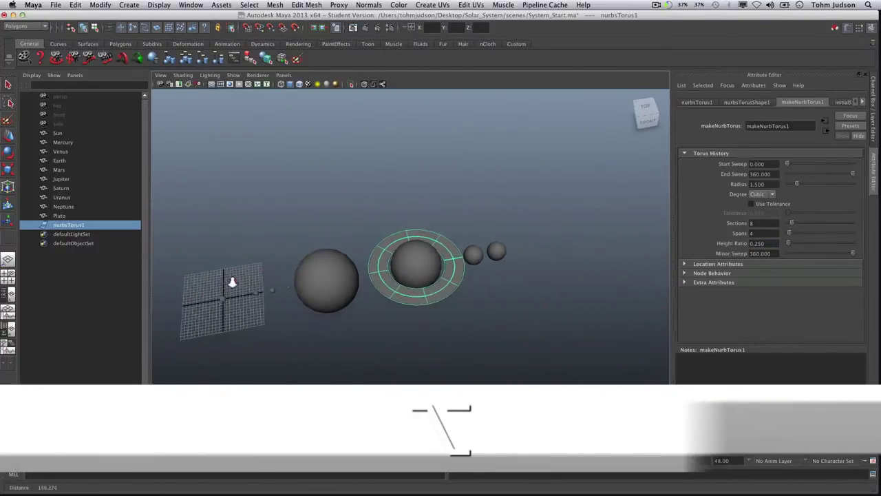
pyautogui.keyDown('alt'); pyautogui.moveTo(230, 282); pyautogui.dragTo(336, 268); pyautogui.keyUp('alt')
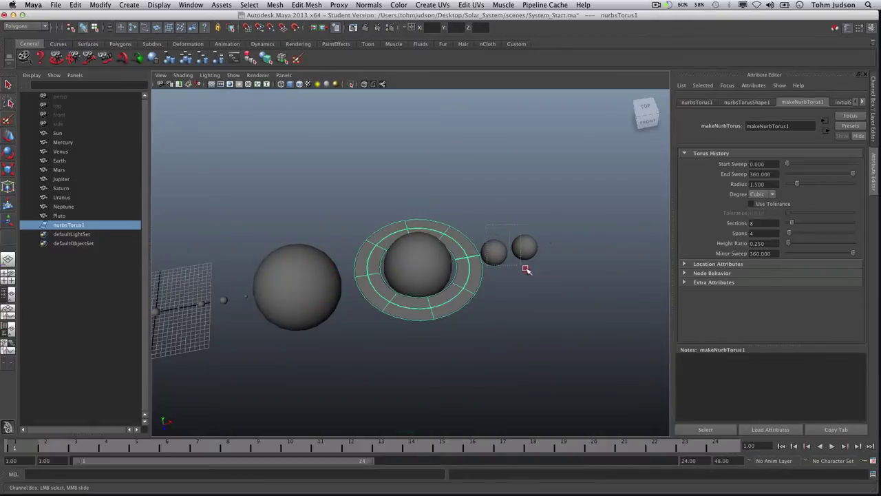
pyautogui.moveTo(580, 280); pyautogui.dragTo(484, 232)
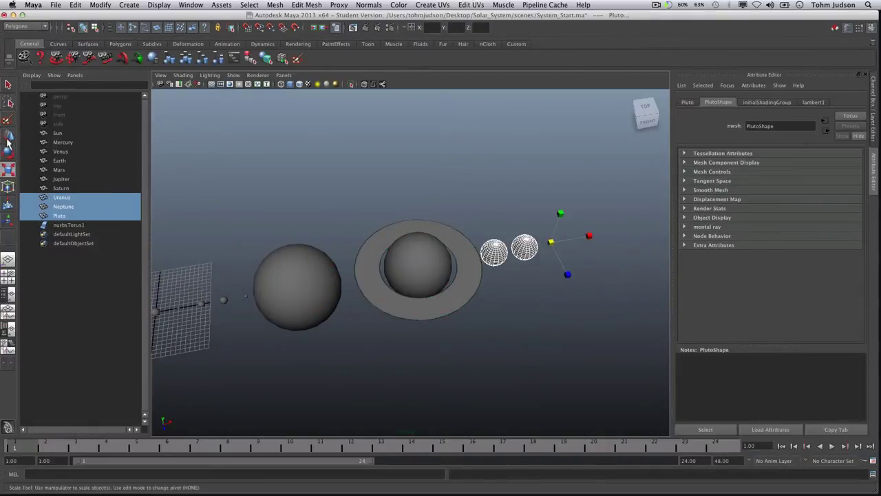